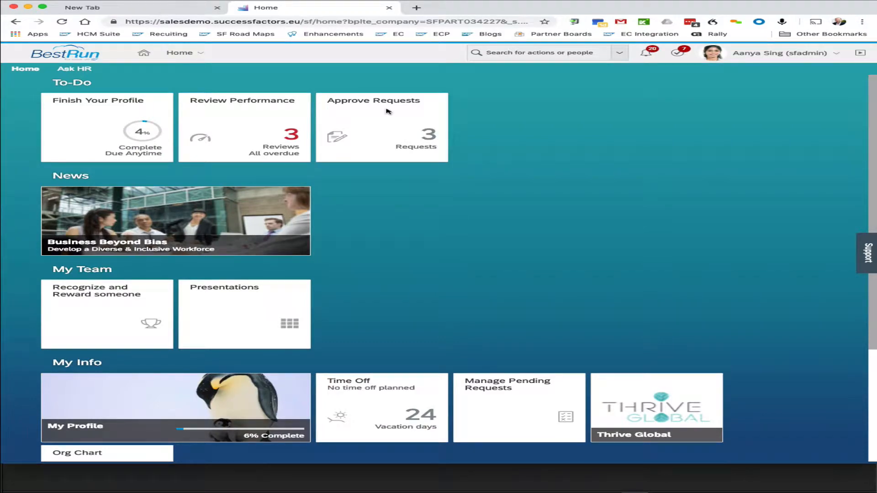
Step: Open Manage Configuration UI through the action search using the keyword ui
left_click(507, 50)
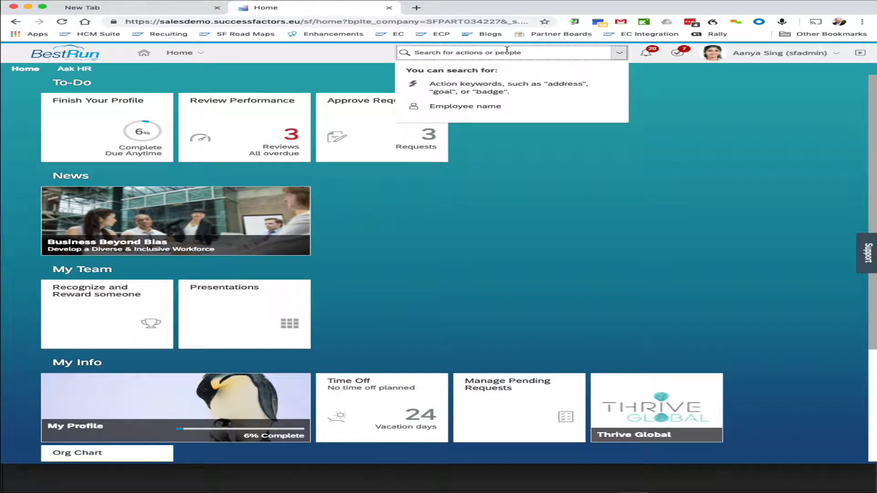
type("ui")
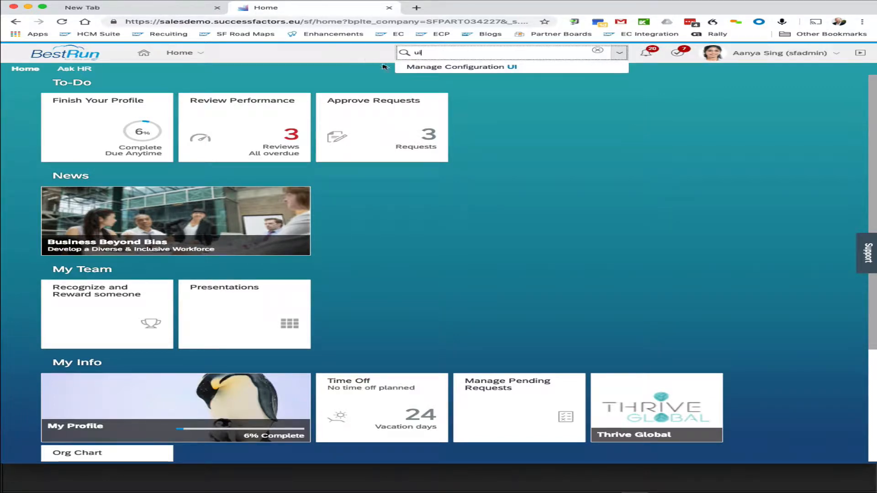
left_click(424, 71)
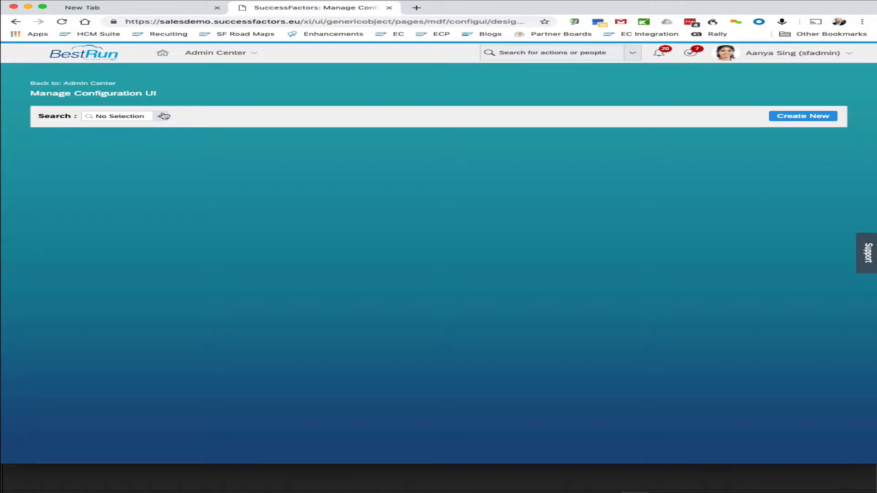
Step: Search the configurations for pos and open PositionUI3
left_click(162, 117)
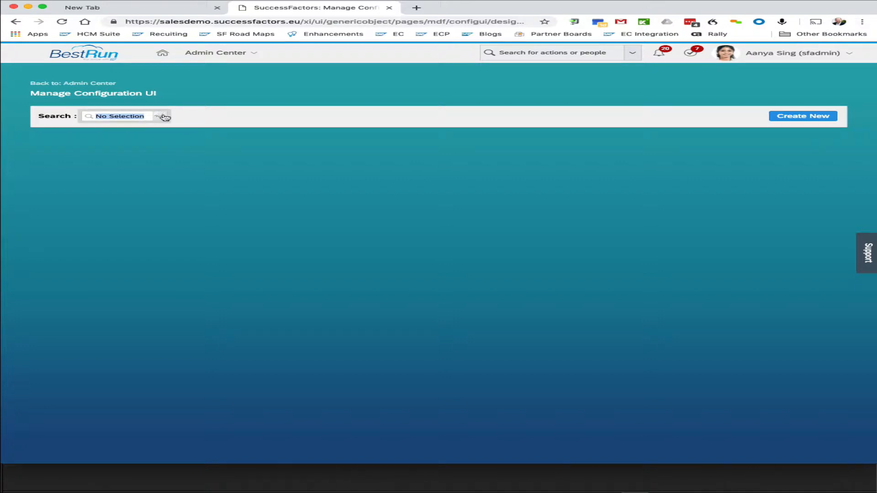
type("pos")
key("Down")
key("Down")
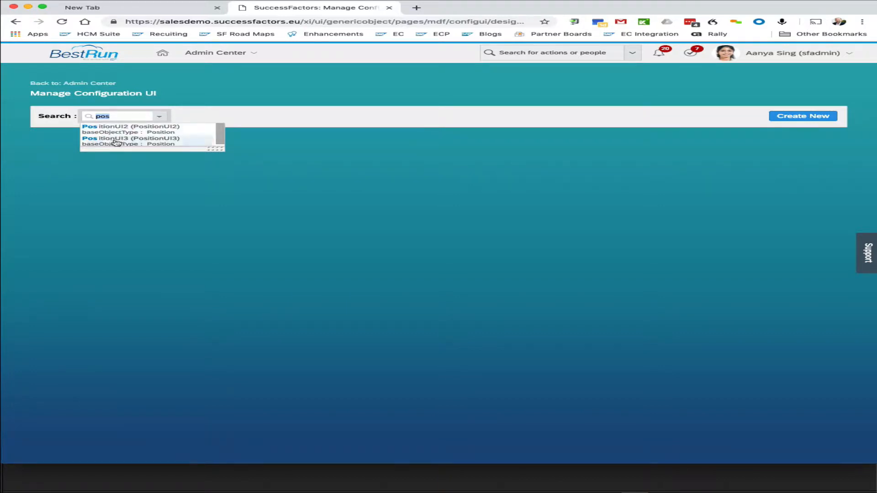
left_click(116, 141)
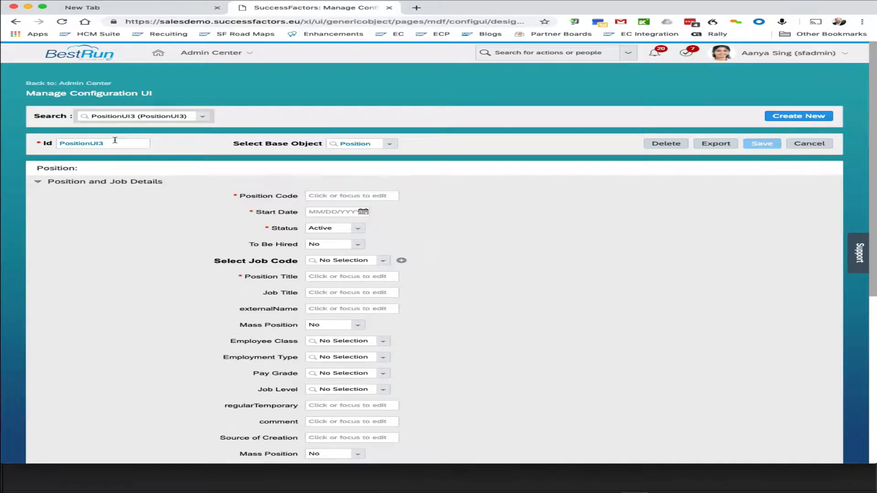
Step: Examine the fields and sections of the Position configuration layout
scroll(191, 274, "down", 3)
scroll(191, 275, "up", 2)
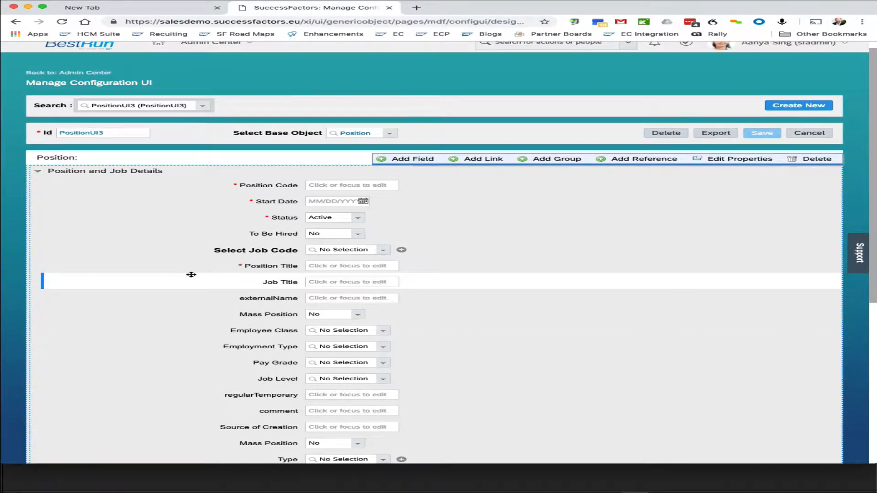
scroll(191, 274, "down", 3)
scroll(186, 274, "down", 1)
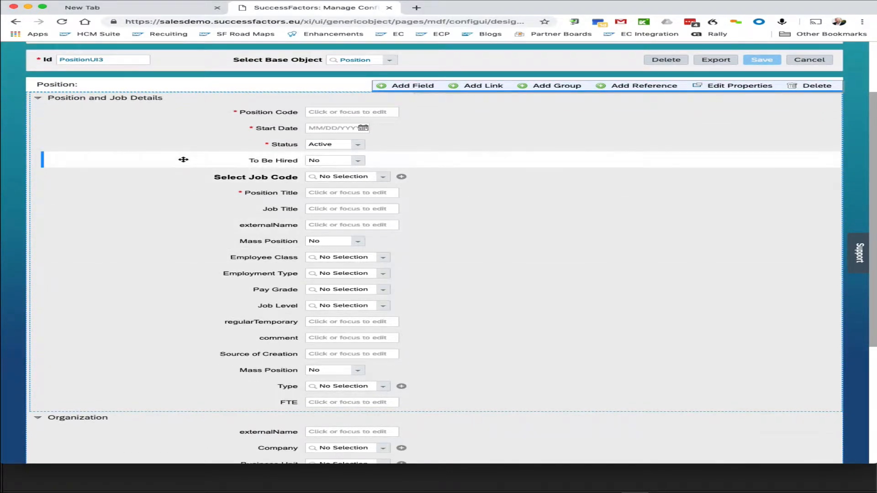
scroll(195, 208, "down", 1)
scroll(196, 210, "up", 2)
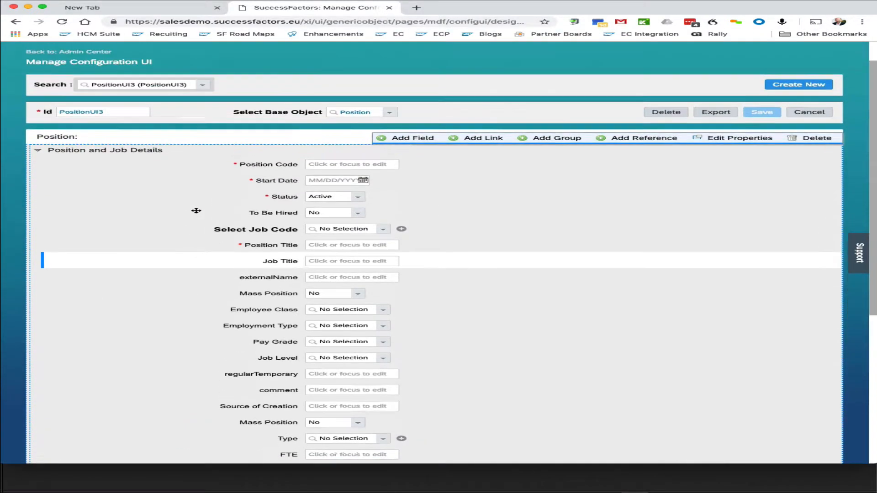
scroll(195, 209, "down", 5)
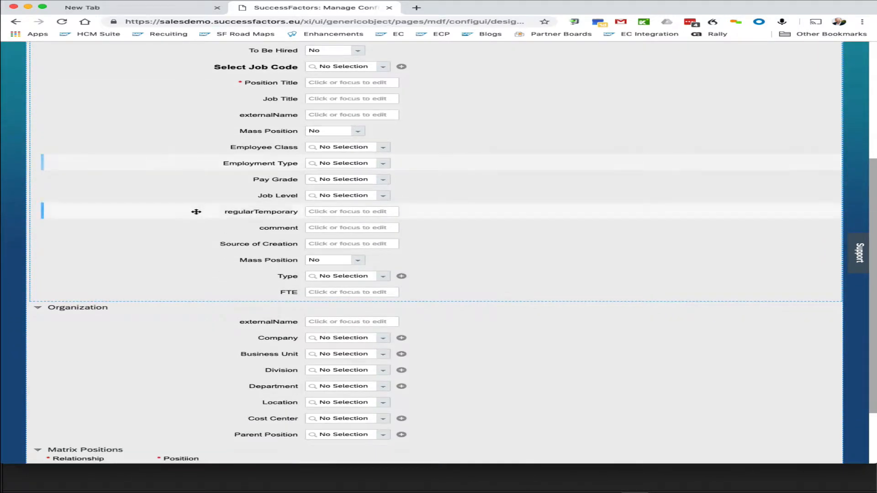
scroll(184, 360, "down", 2)
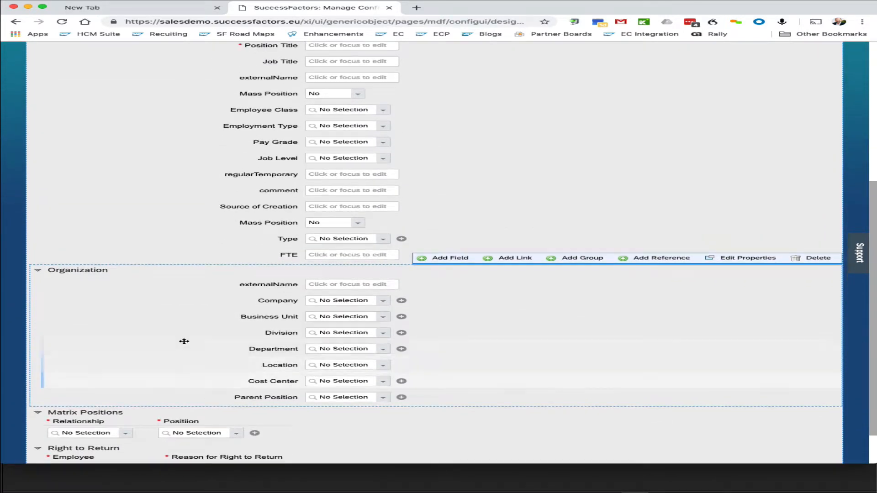
scroll(184, 346, "up", 1)
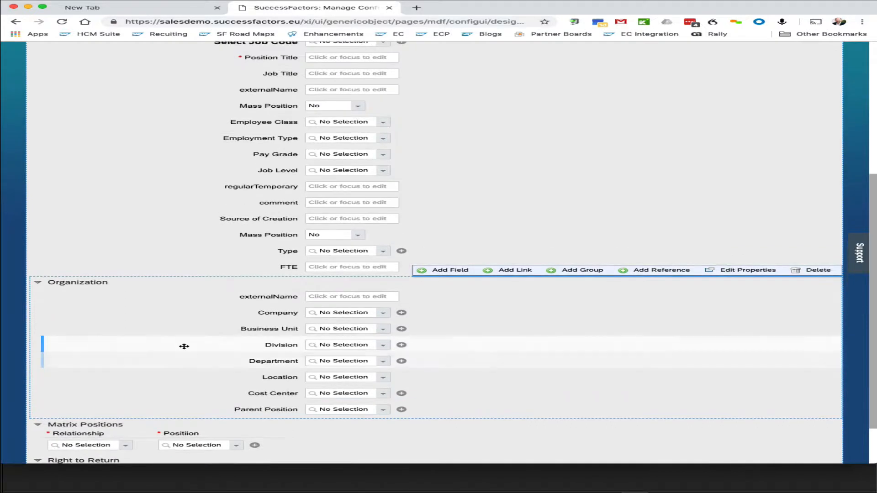
scroll(184, 346, "up", 5)
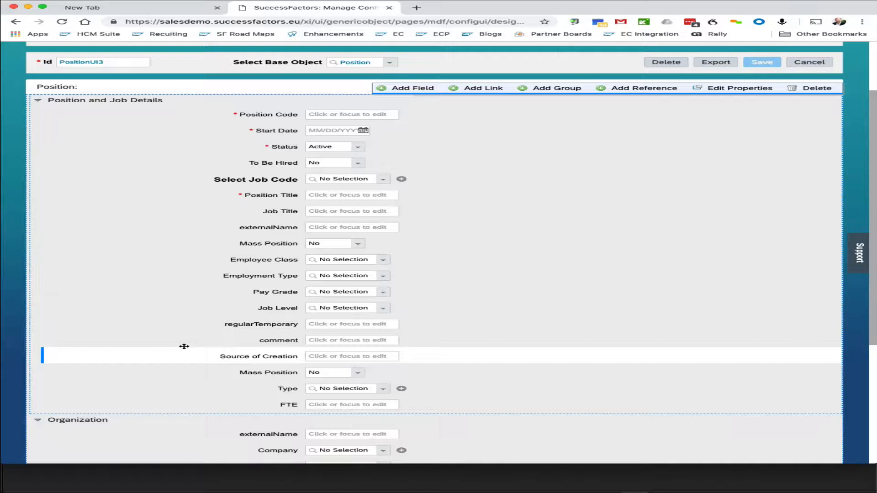
scroll(184, 346, "down", 5)
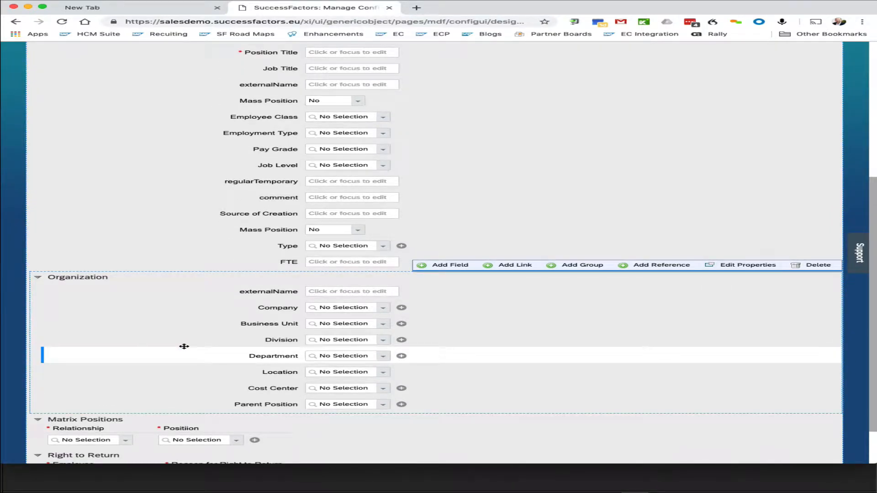
scroll(184, 346, "up", 5)
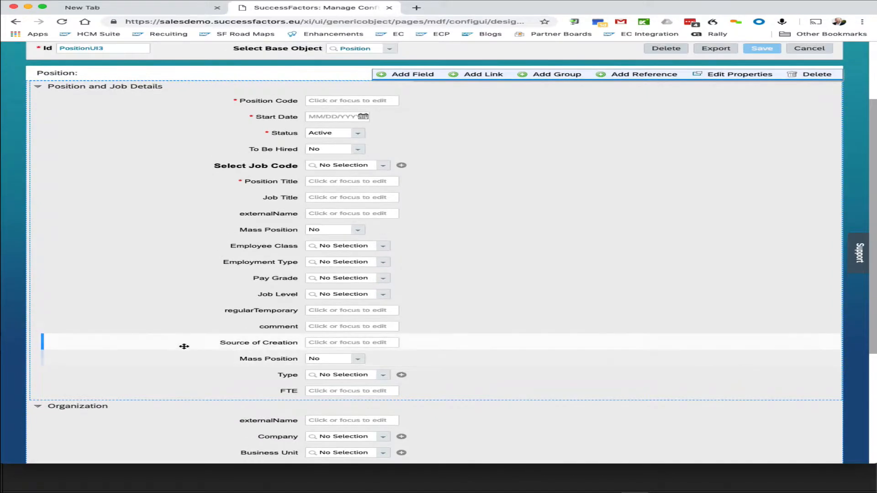
scroll(182, 374, "down", 1)
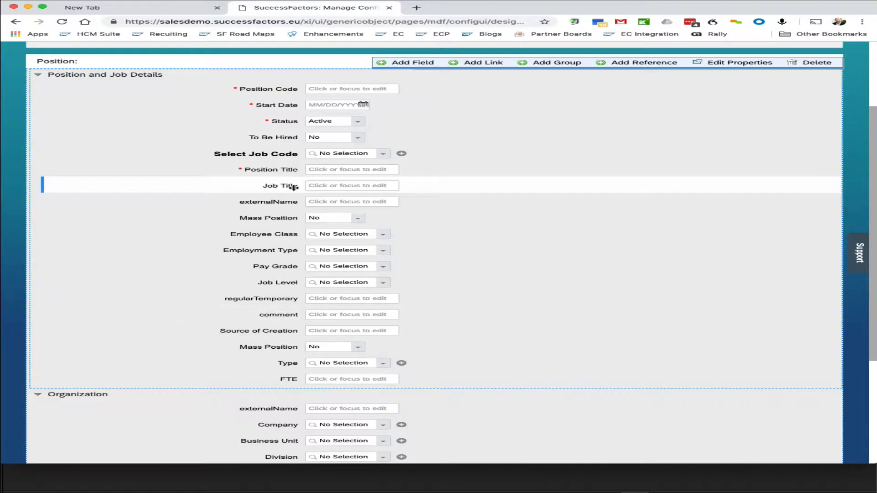
mouse_move(308, 233)
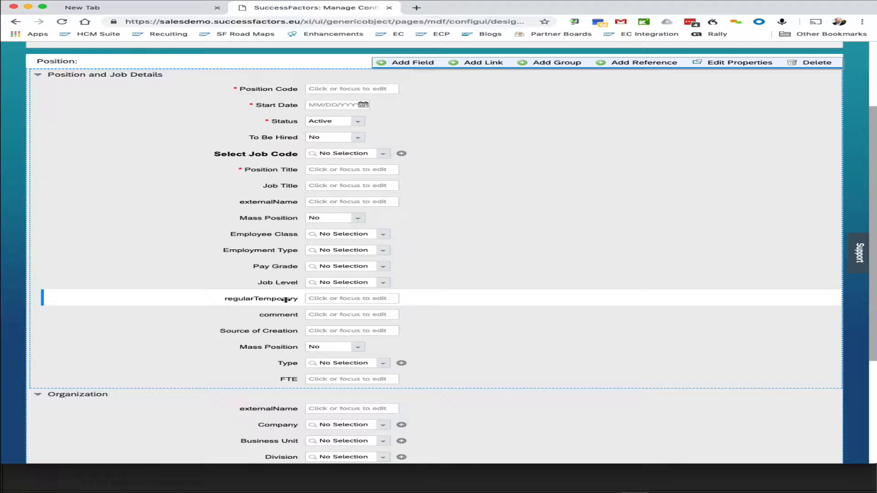
mouse_move(327, 299)
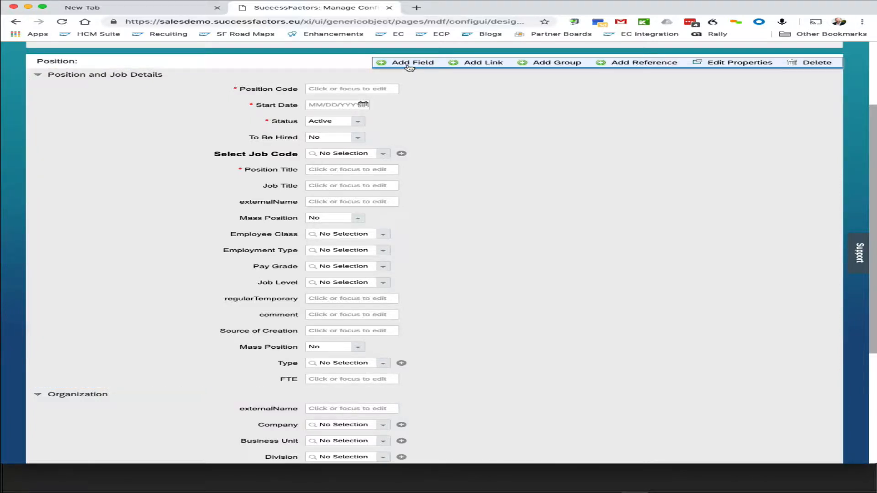
Step: Move the Input field from Right to Return into Position and Job Details, placing it after FTE
scroll(401, 329, "down", 5)
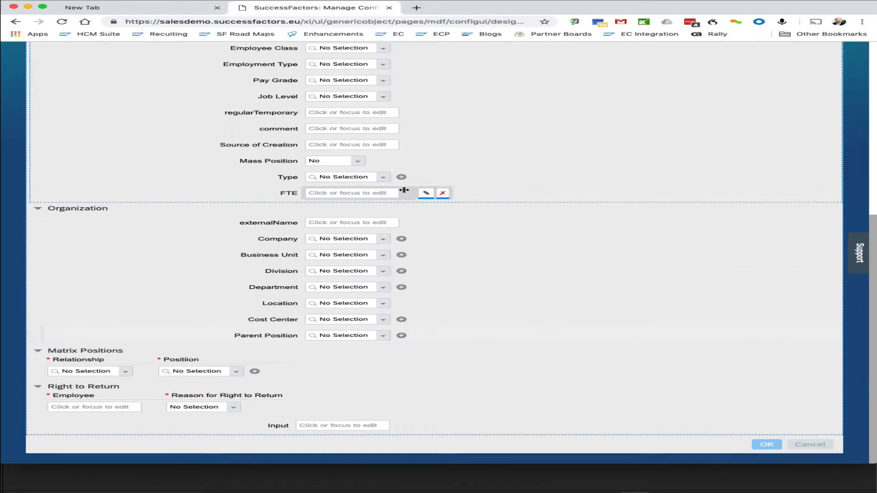
scroll(406, 193, "up", 5)
scroll(443, 114, "down", 5)
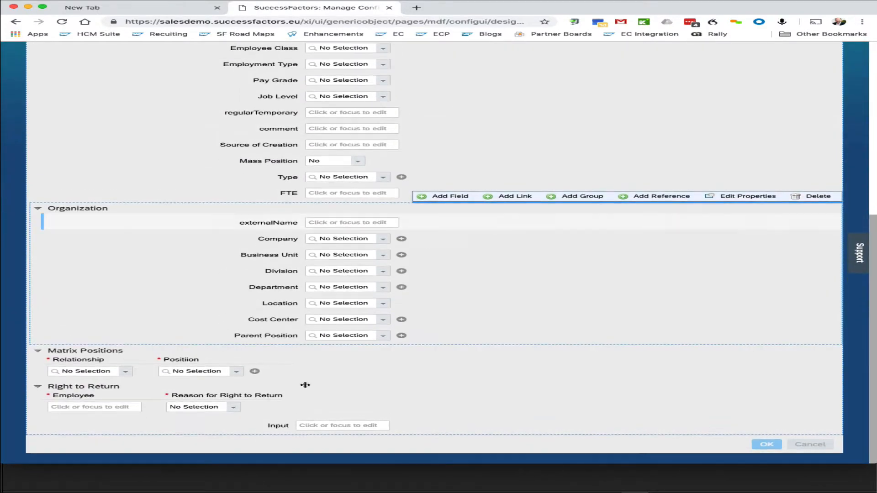
left_click_drag(283, 425, 265, 204)
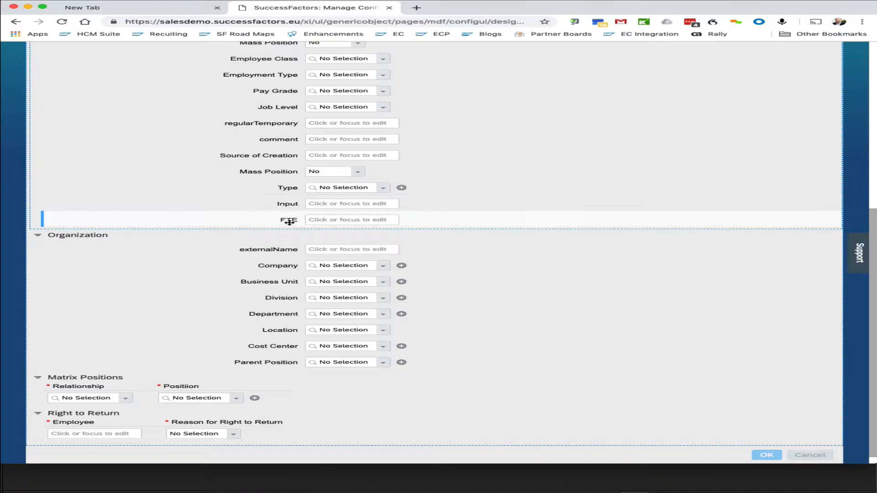
left_click_drag(289, 222, 290, 203)
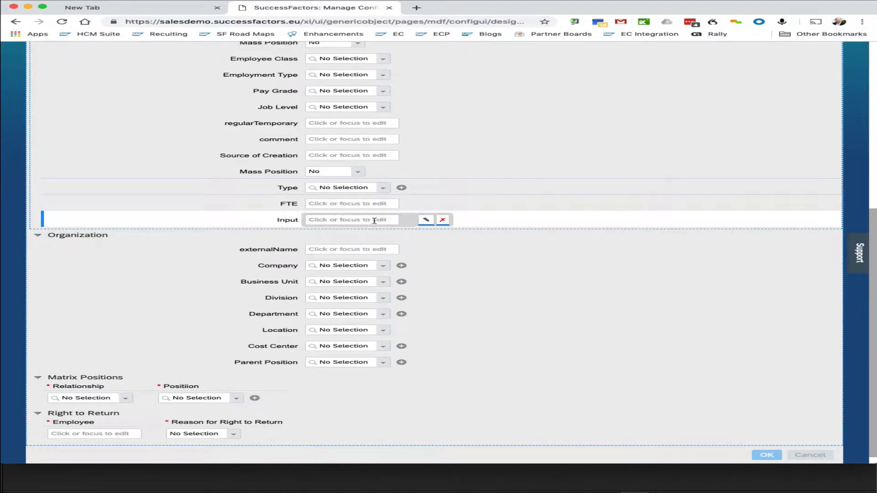
Step: Set the Input field's value type to Resolver with Employment Type as resolver, and save the configuration
left_click(426, 221)
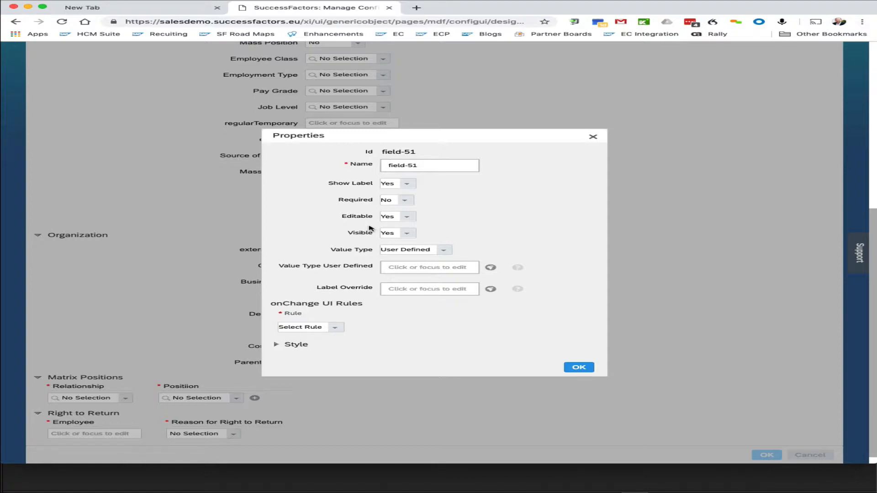
left_click(398, 289)
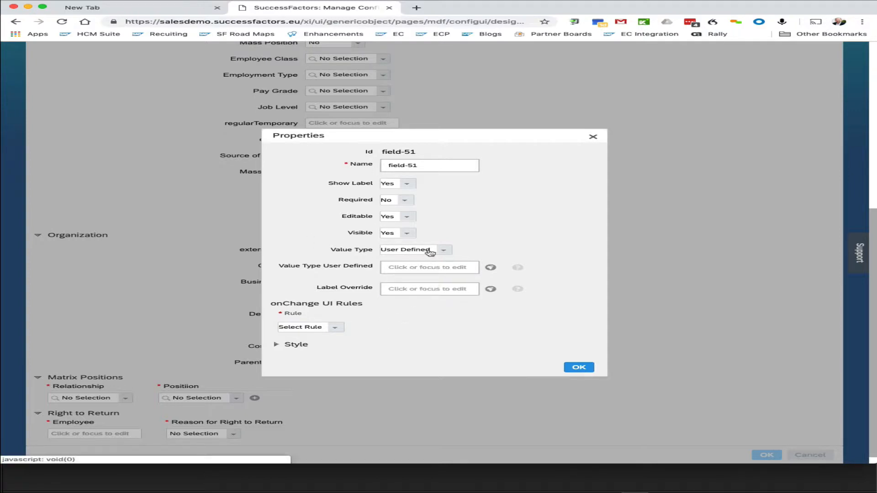
left_click(449, 251)
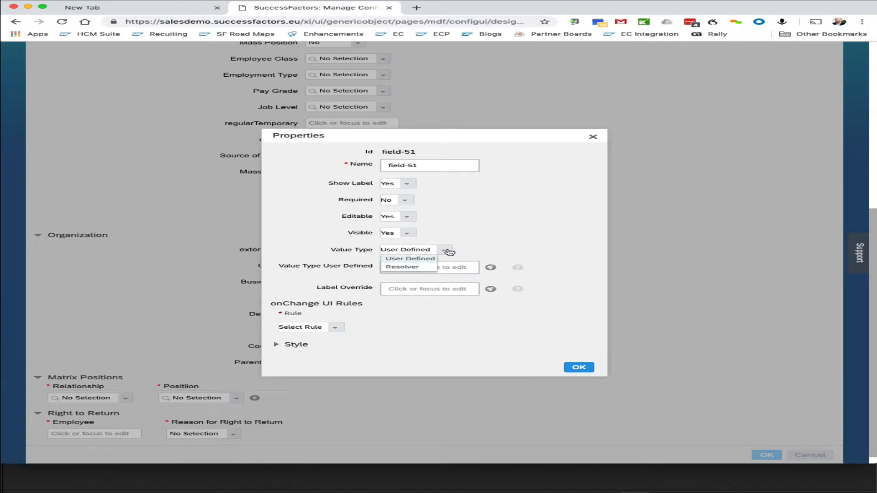
left_click(417, 267)
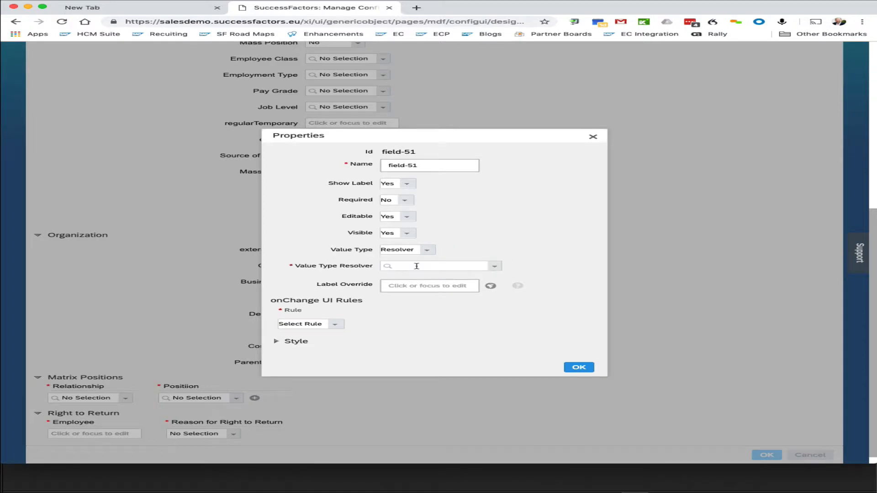
left_click(497, 267)
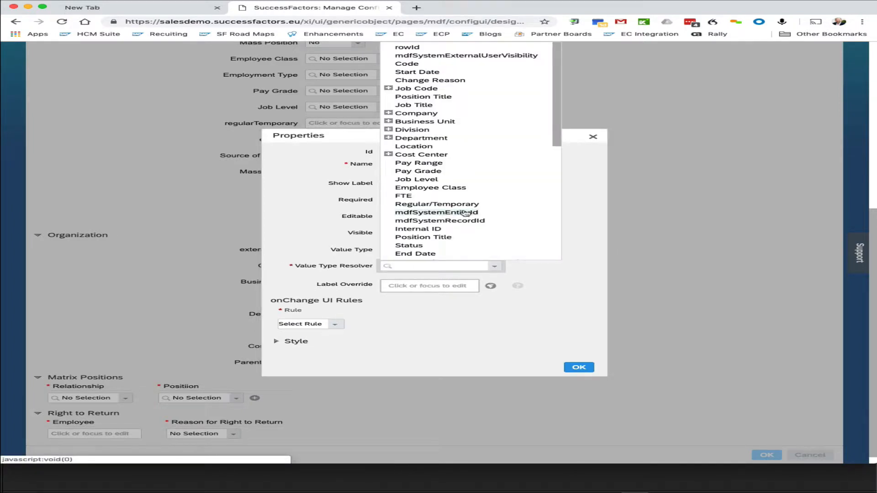
scroll(465, 213, "down", 2)
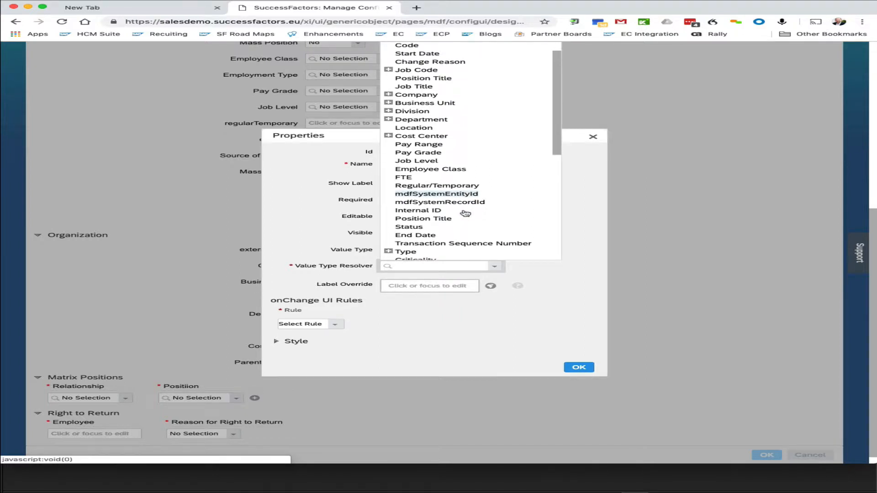
scroll(465, 213, "up", 1)
scroll(465, 214, "down", 1)
scroll(465, 213, "down", 20)
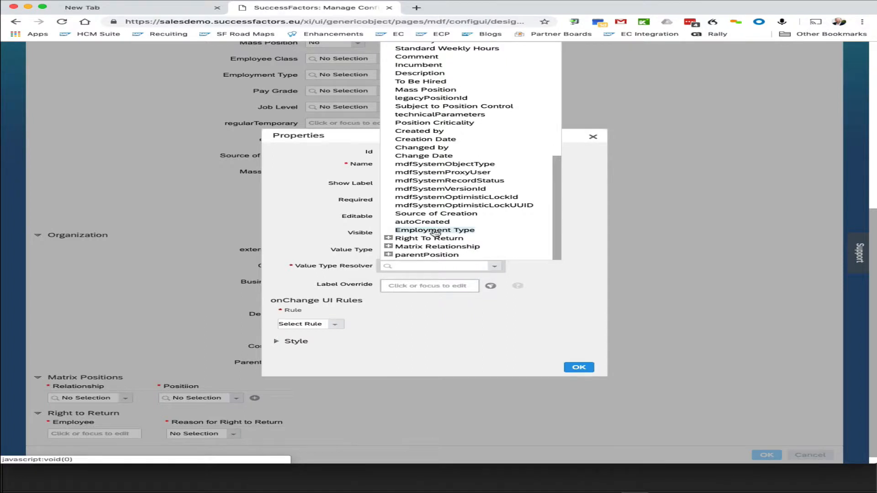
left_click(435, 231)
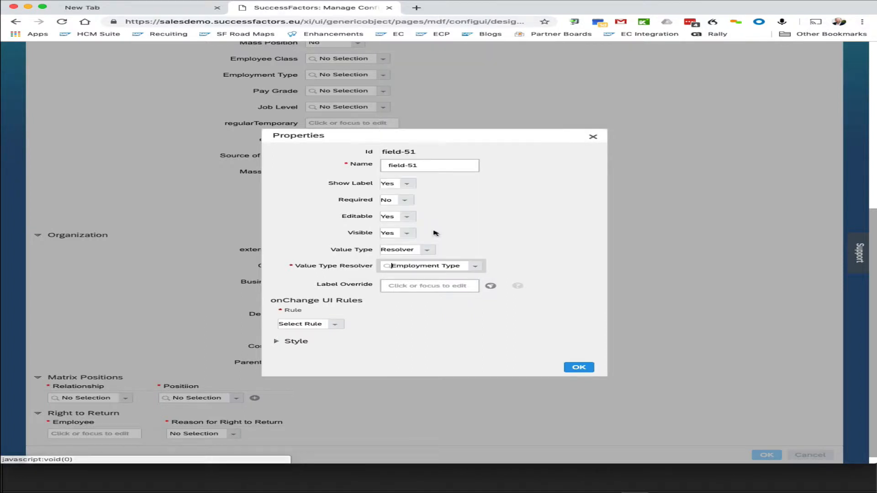
left_click(578, 367)
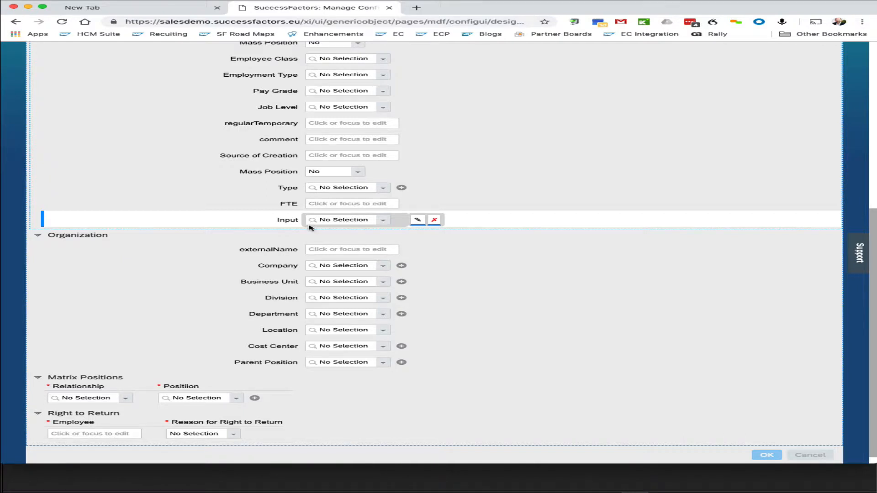
scroll(309, 227, "up", 10)
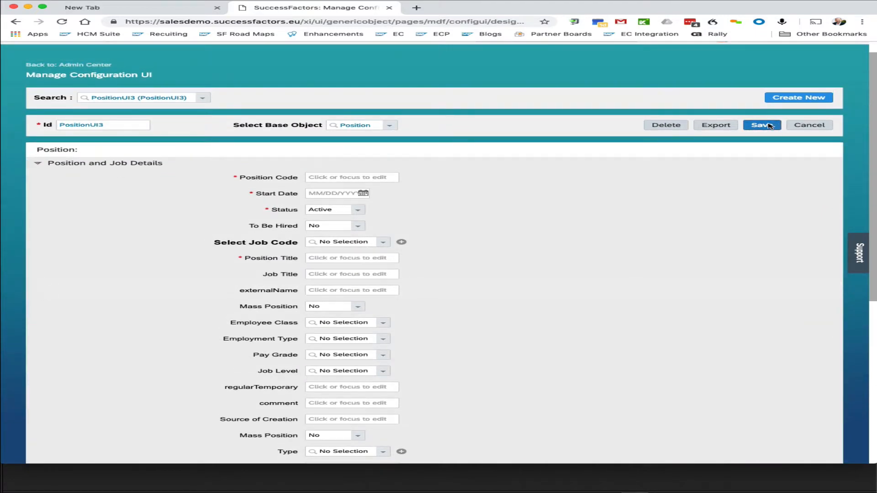
left_click(762, 125)
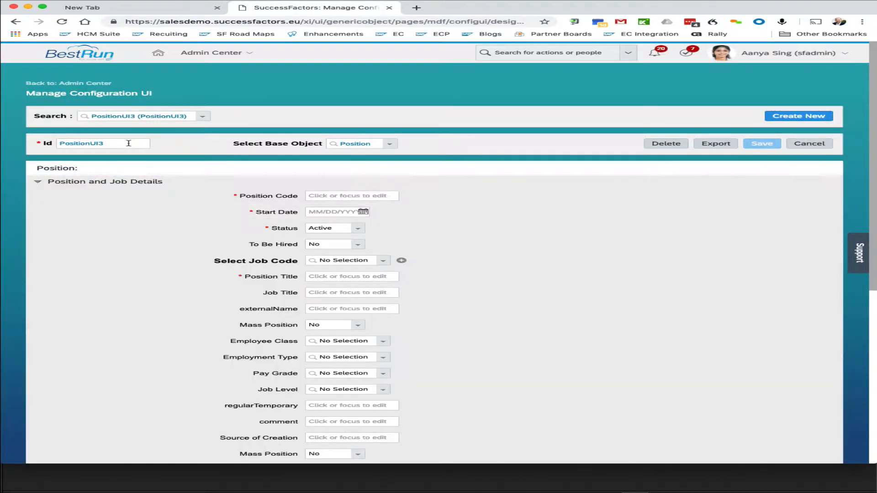
Step: Rename the configuration ID to cust_PositionUI3
left_click(128, 144)
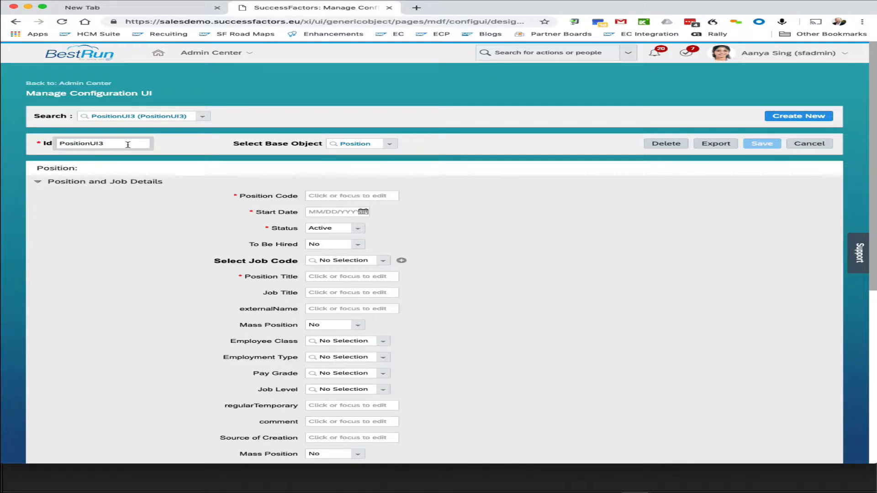
key("Left")
key("Left")
key("Left")
key("Left")
key("Left")
type("cust_")
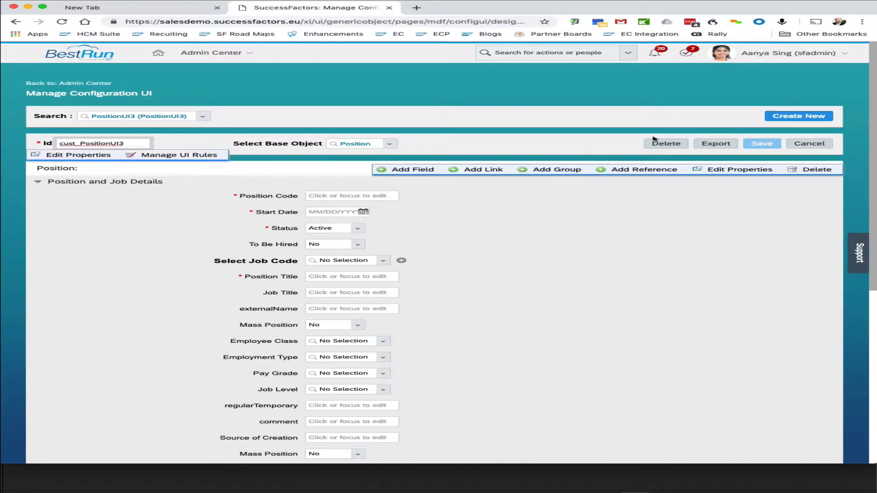
Step: Set the label override of the relocated Mass Position field after Source of Creation to x
left_click(601, 148)
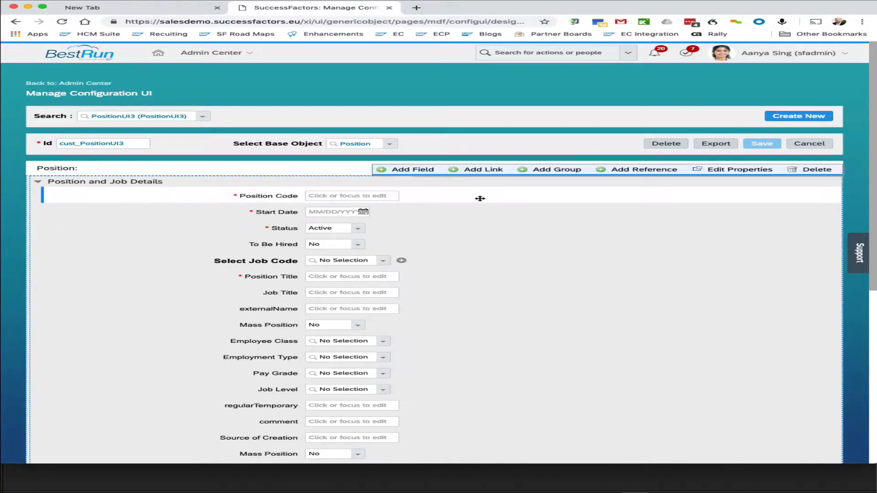
scroll(292, 263, "down", 3)
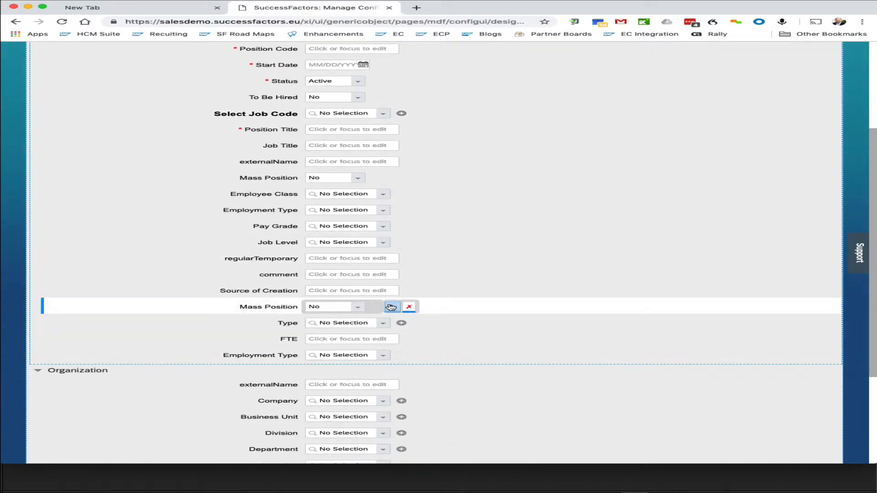
left_click(393, 307)
left_click(414, 284)
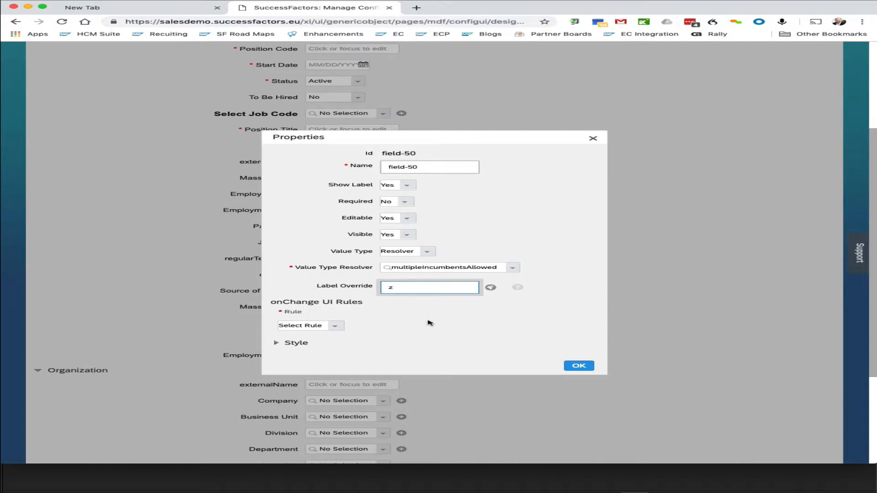
type("x")
left_click(580, 365)
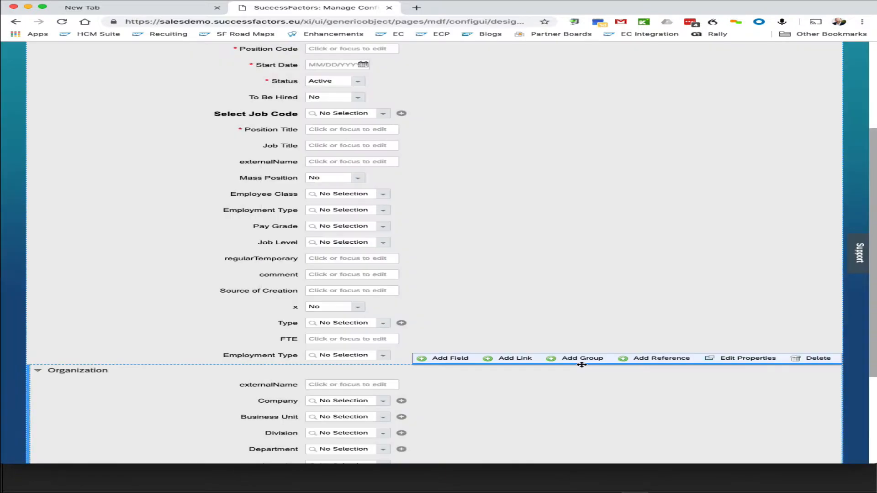
Step: Save the cust_PositionUI3 configuration
scroll(582, 364, "up", 5)
left_click(756, 143)
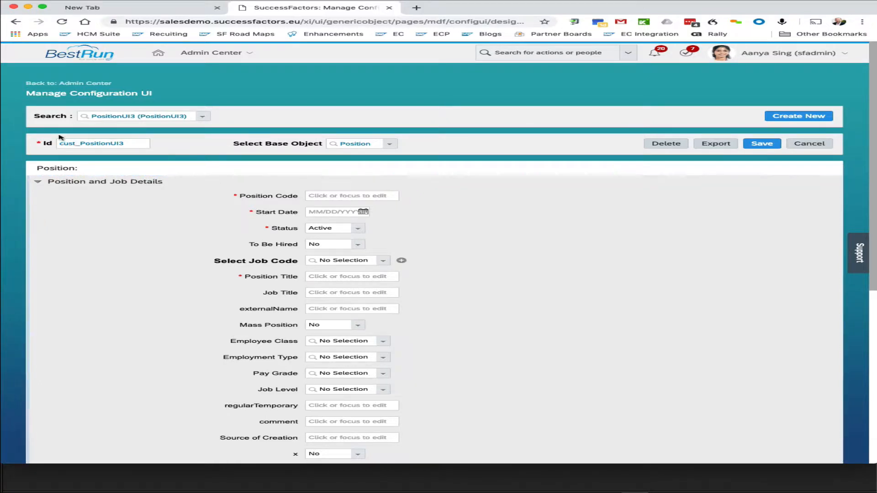
left_click(741, 200)
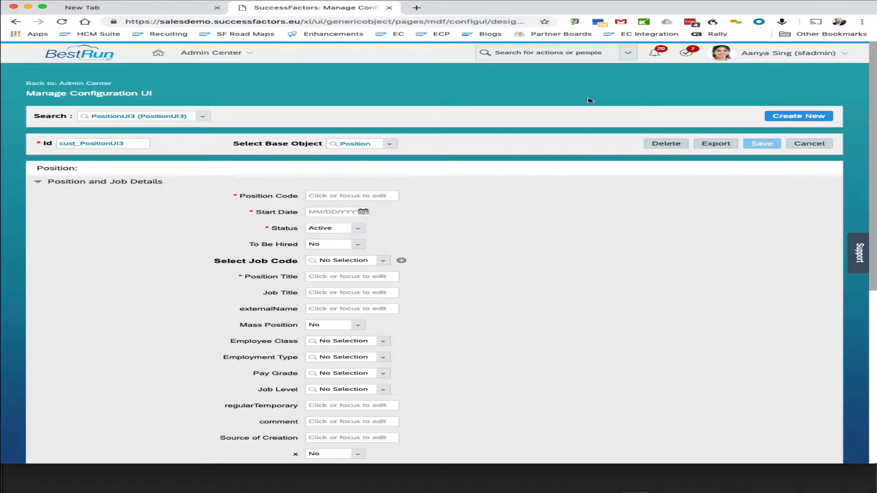
Step: Open Configure Object Definitions through the action search using configure object
left_click(526, 54)
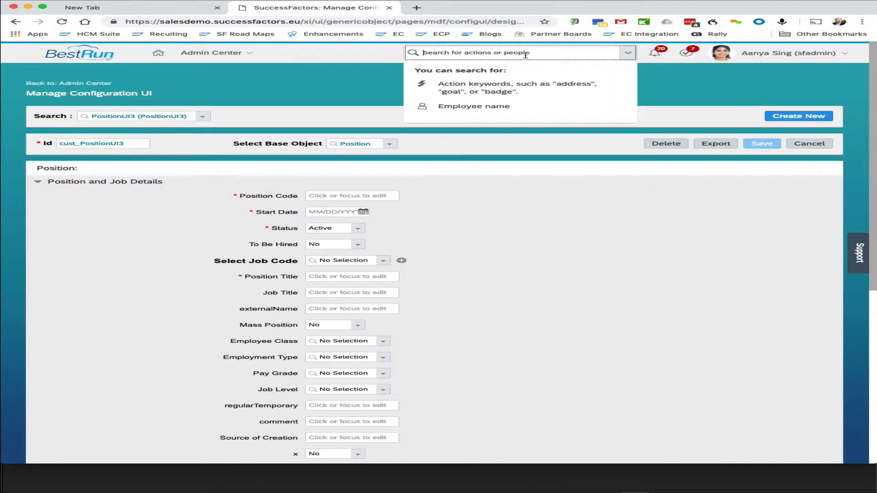
type("configu")
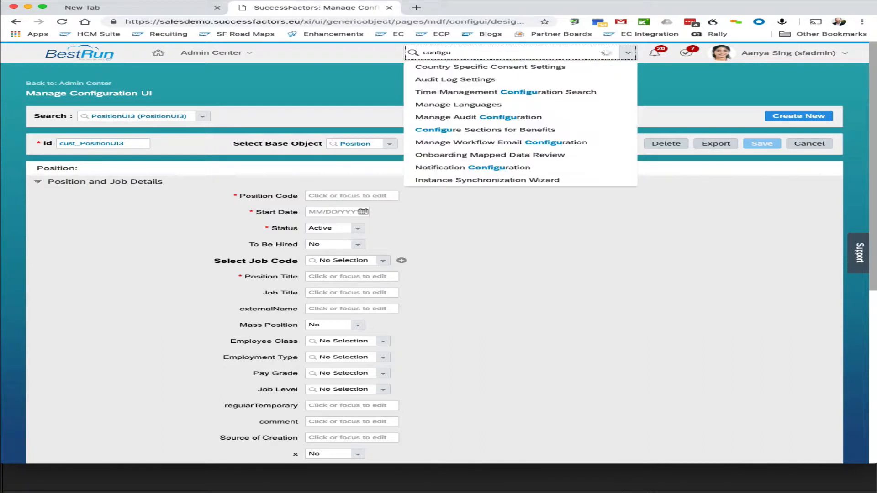
type("re object")
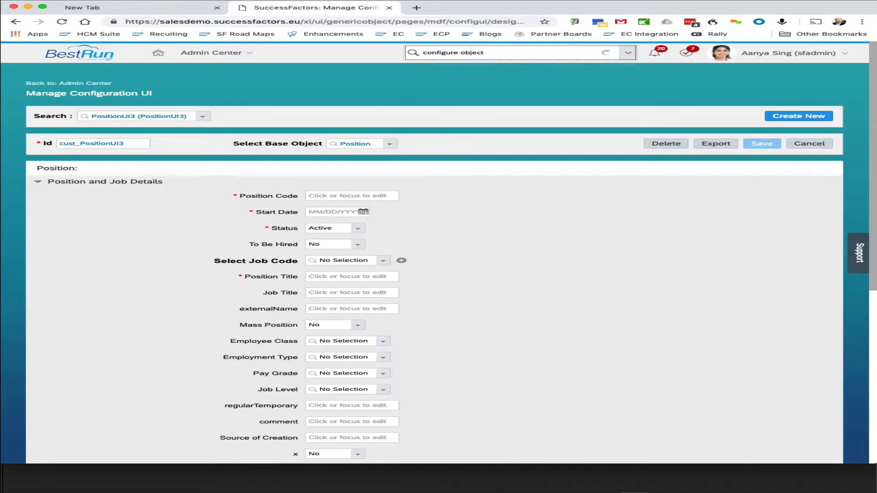
left_click(502, 66)
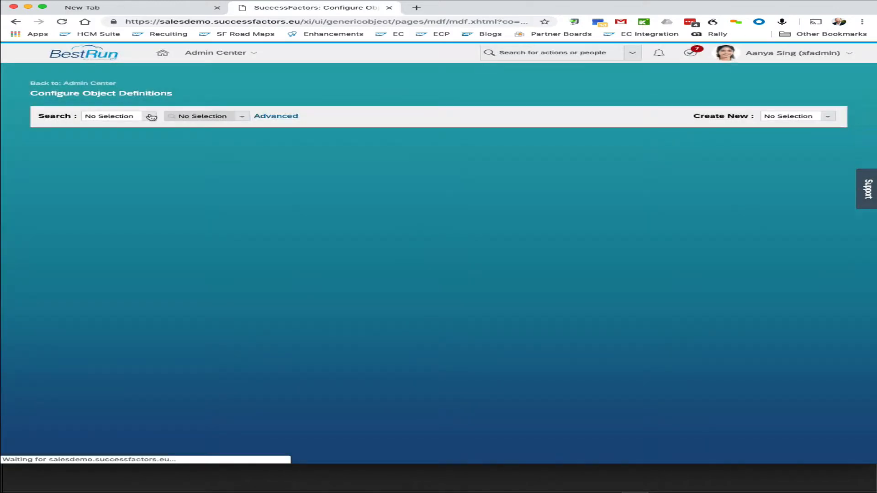
Step: Search for and open the Position object definition
left_click(151, 117)
left_click(140, 143)
left_click(199, 116)
type("p")
type("oauruib")
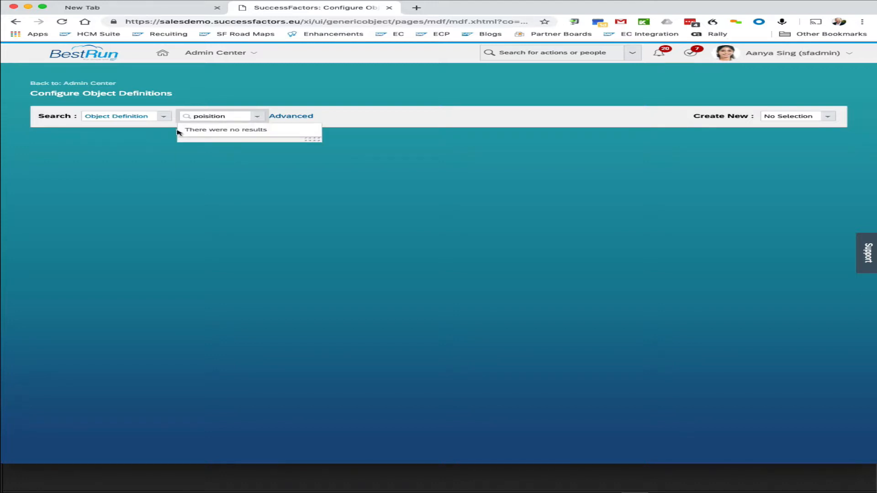
key("BackSpace")
key("BackSpace")
key("BackSpace")
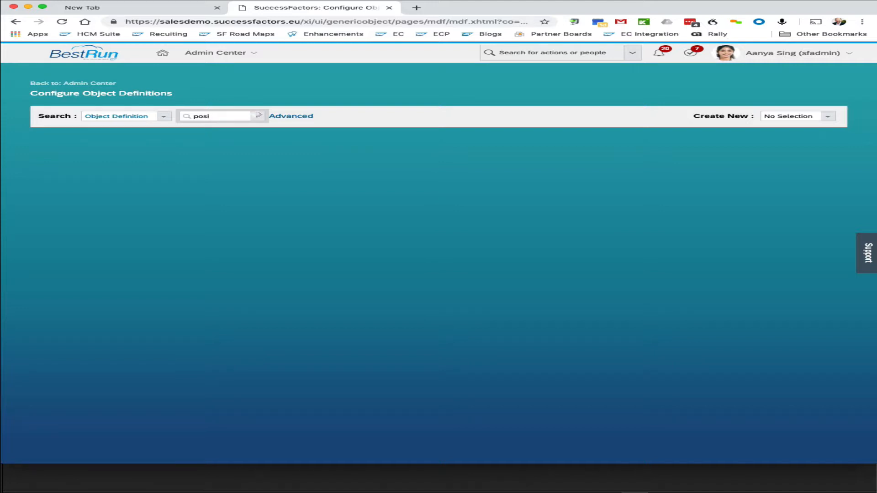
type("t")
scroll(194, 142, "down", 3)
left_click(197, 155)
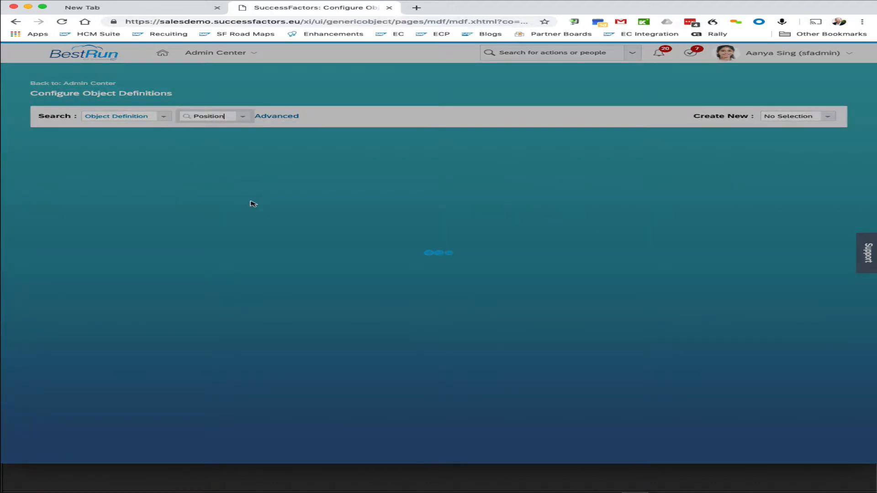
Step: Make a correction to the Position object definition, setting its Default Screen to cust_PositionUI3
scroll(251, 206, "down", 20)
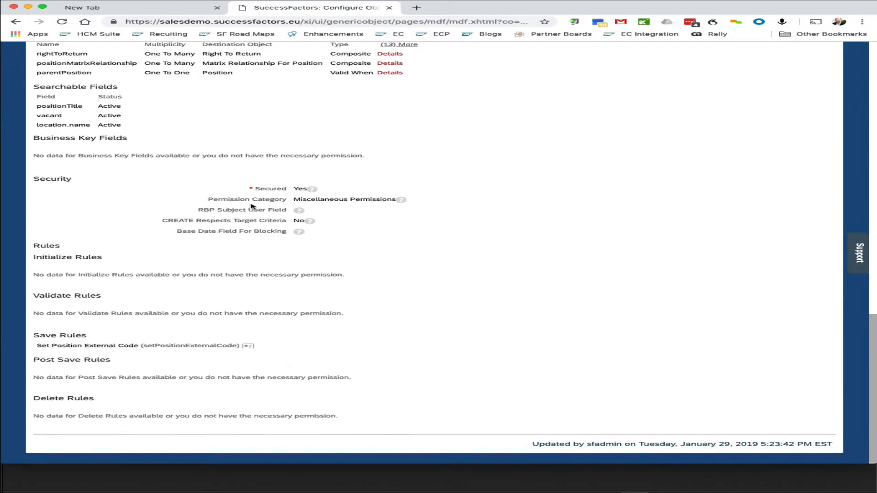
scroll(251, 203, "up", 3)
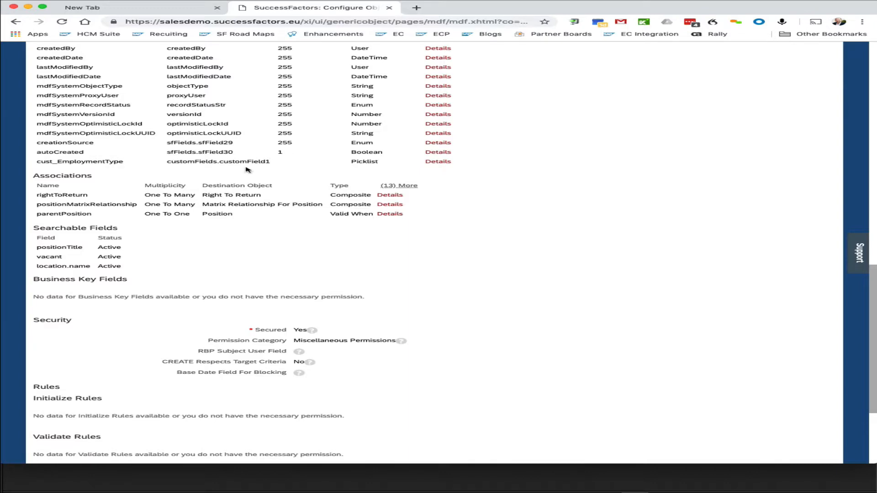
scroll(224, 172, "up", 15)
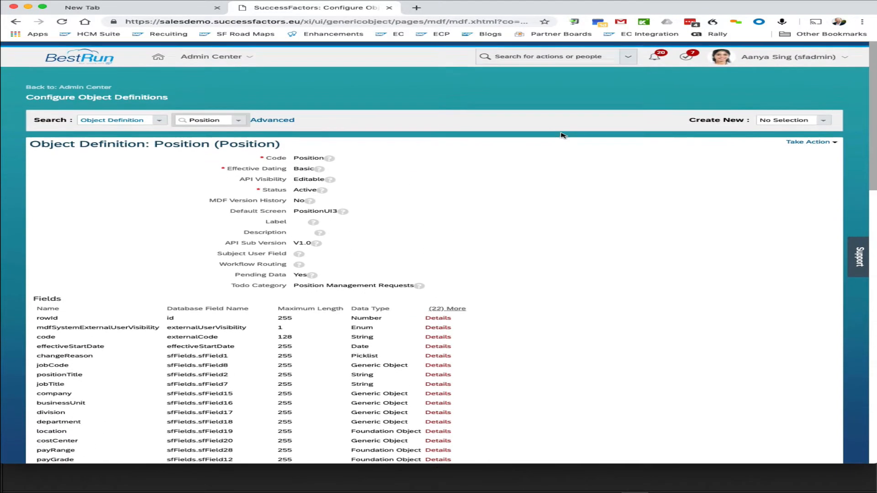
left_click(818, 138)
left_click(809, 147)
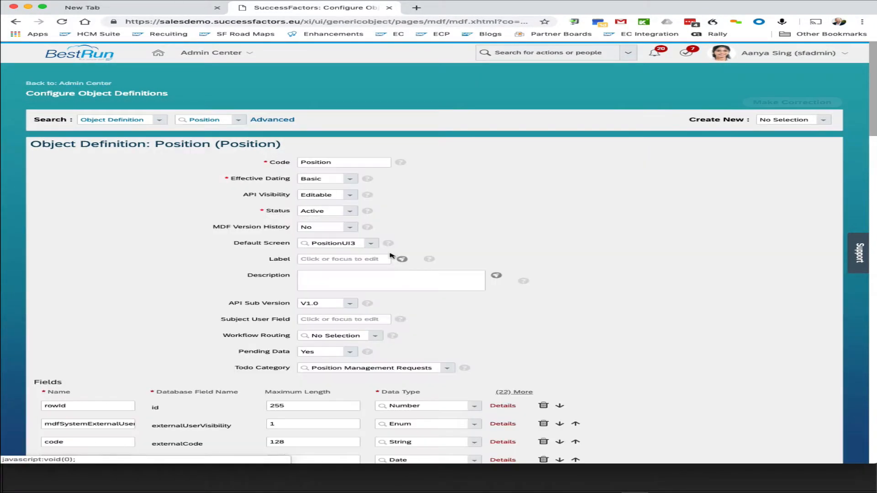
left_click(332, 245)
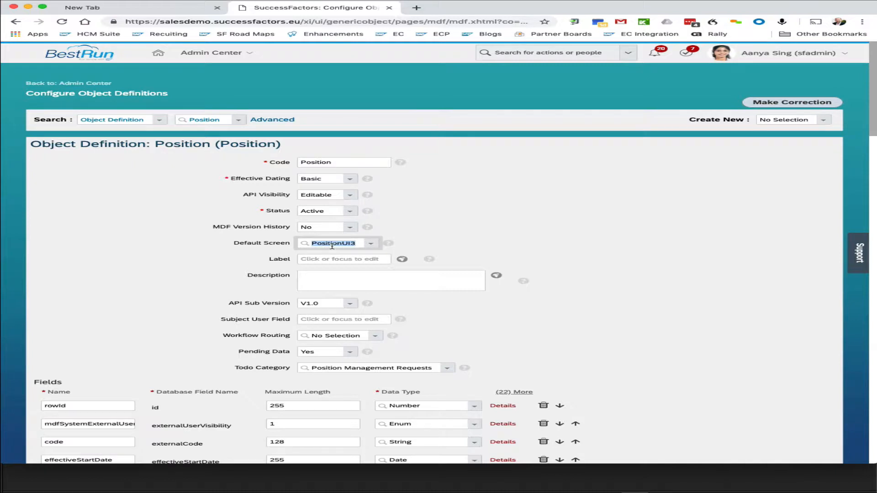
key("BackSpace")
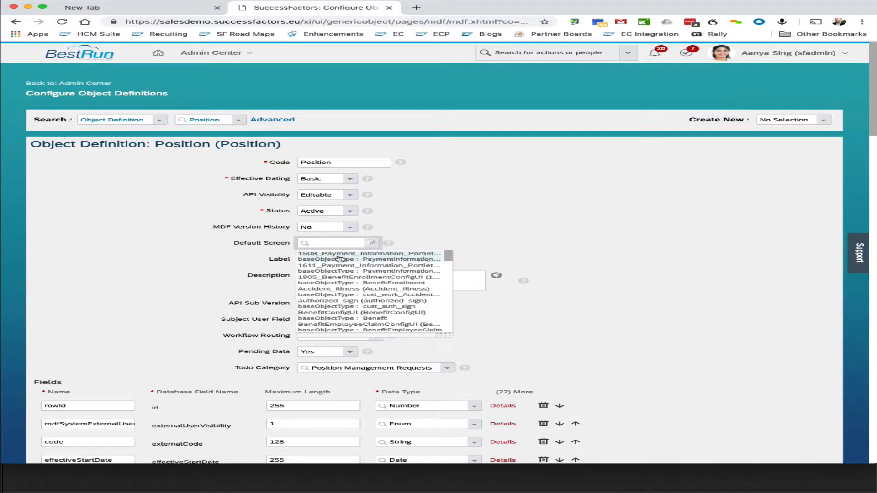
type("cust")
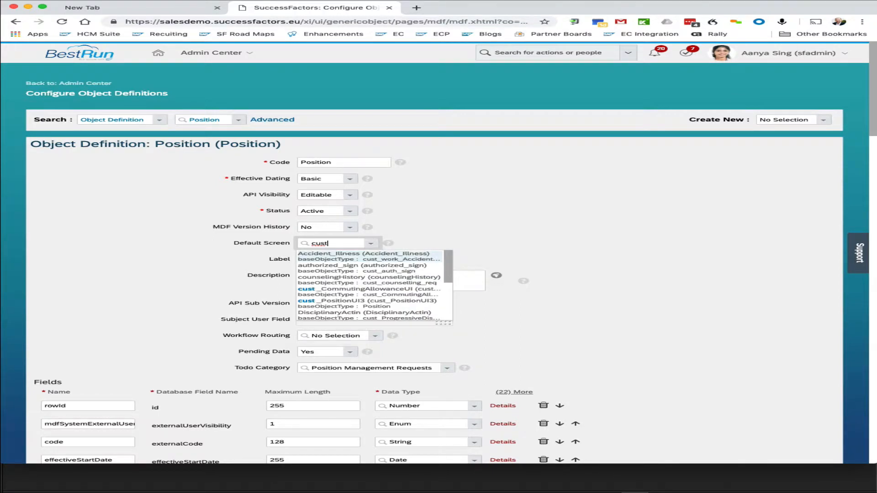
left_click(329, 303)
Step: Save the Position object definition and confirm continuing
scroll(329, 301, "down", 4)
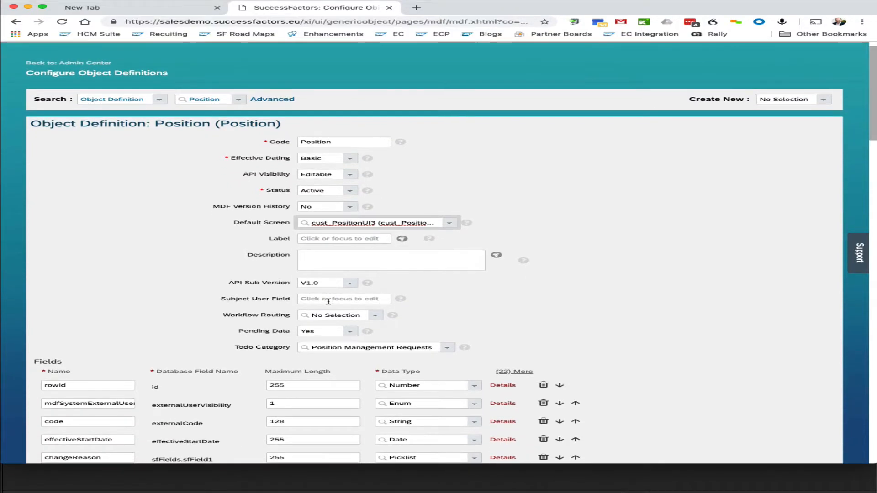
scroll(328, 301, "down", 20)
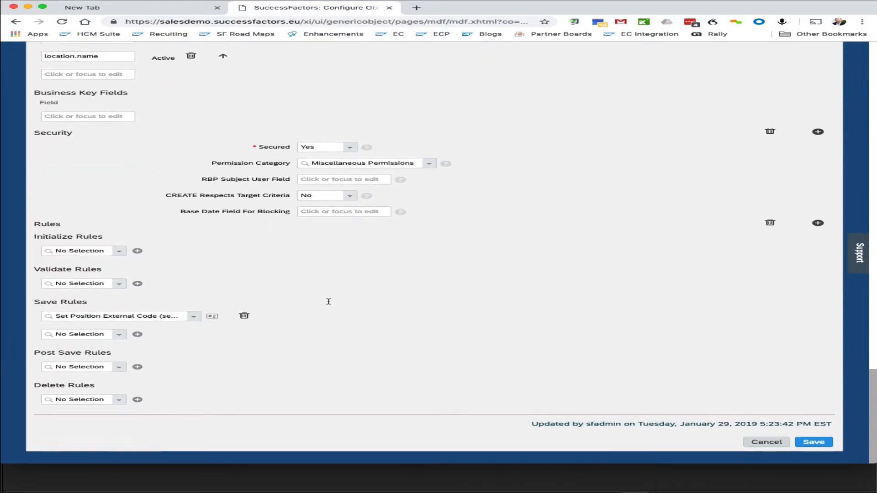
left_click(813, 442)
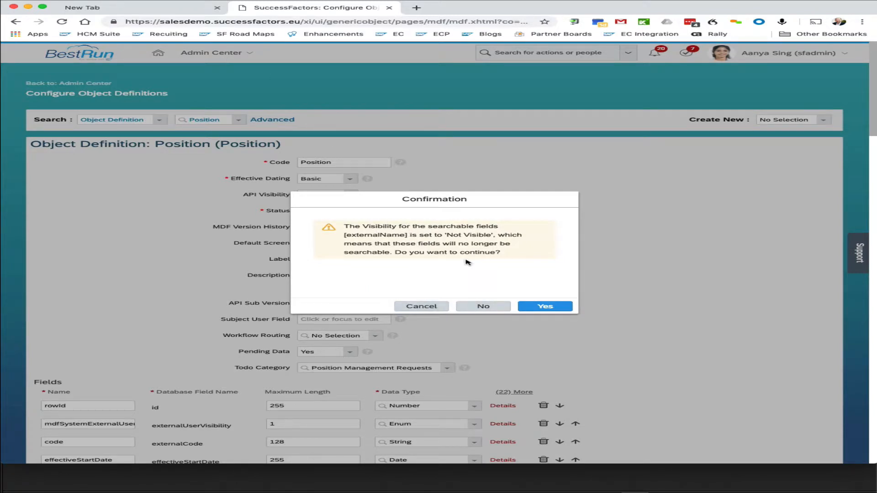
left_click(542, 307)
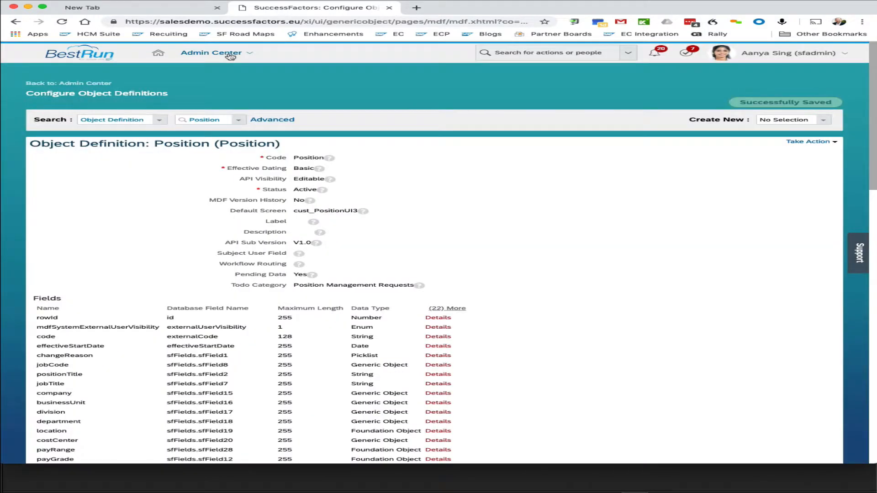
Step: Open the Position Org Chart and view the Program Management Office position's details
left_click(228, 53)
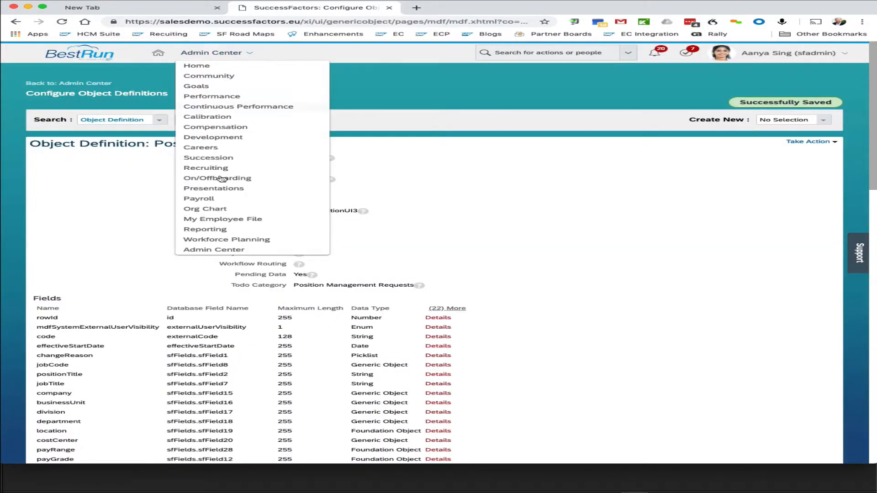
left_click(202, 211)
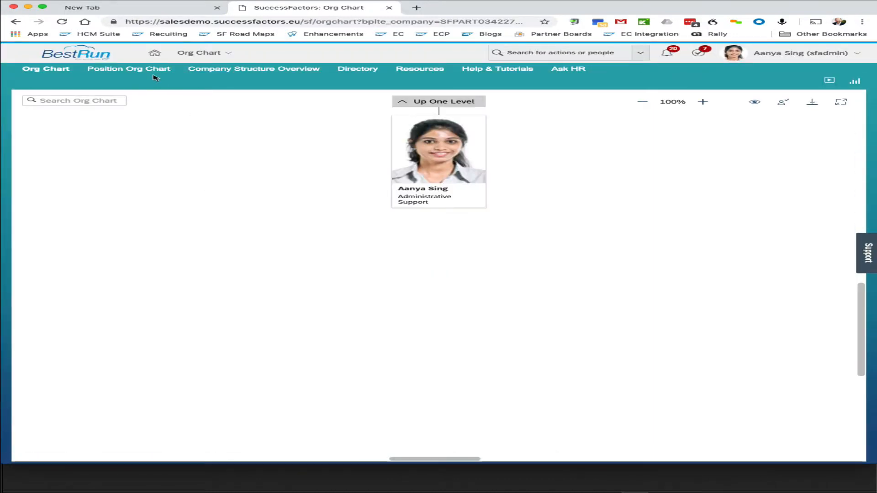
left_click(152, 73)
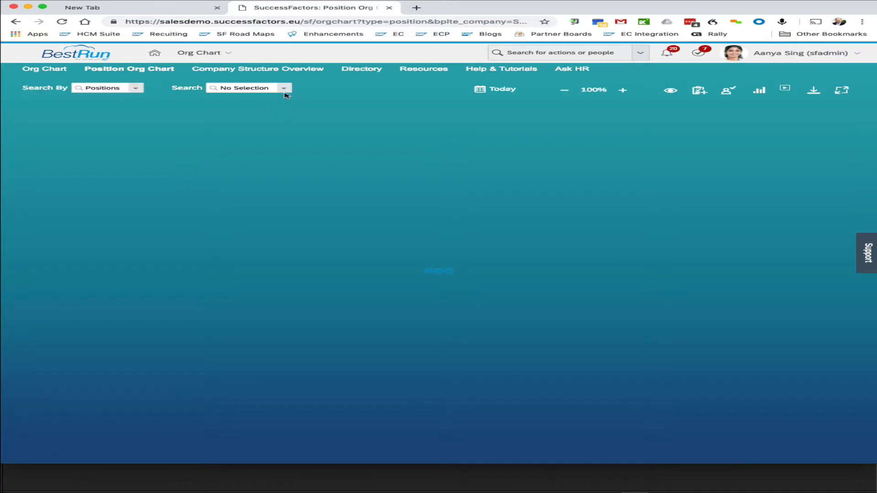
left_click(438, 116)
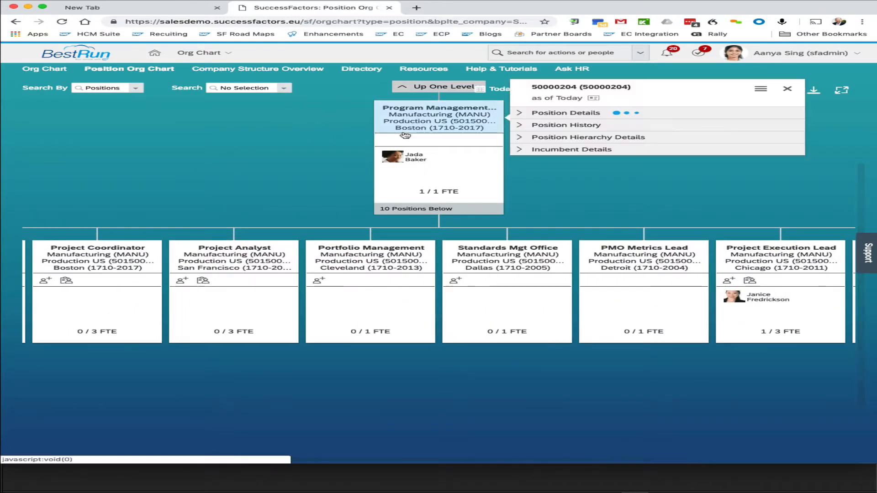
left_click(594, 65)
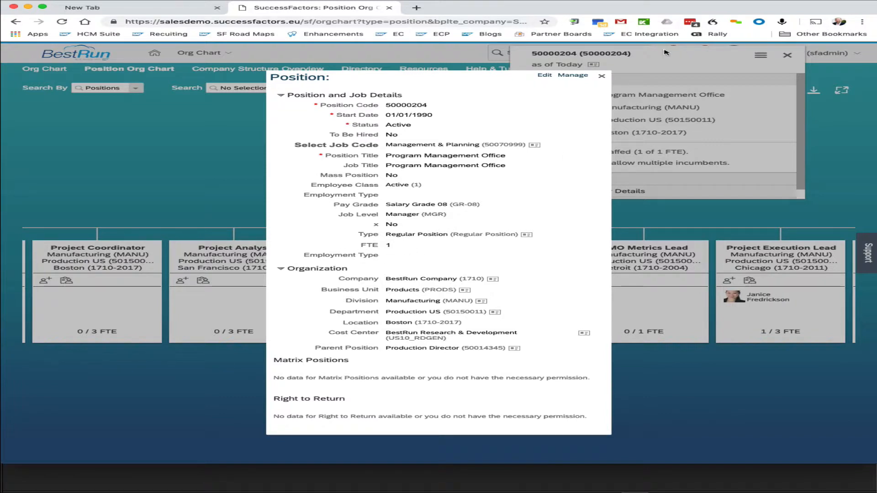
left_click(601, 76)
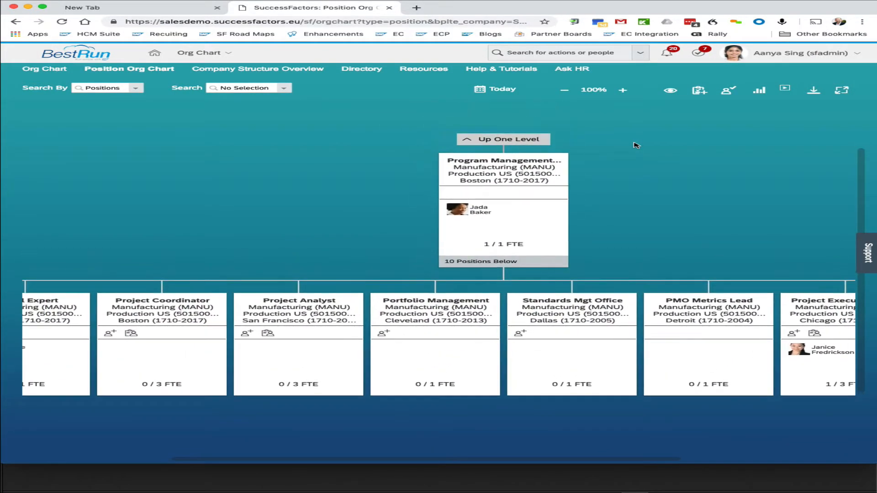
Step: Search for the Manage Configuration UI action and open it
left_click(519, 53)
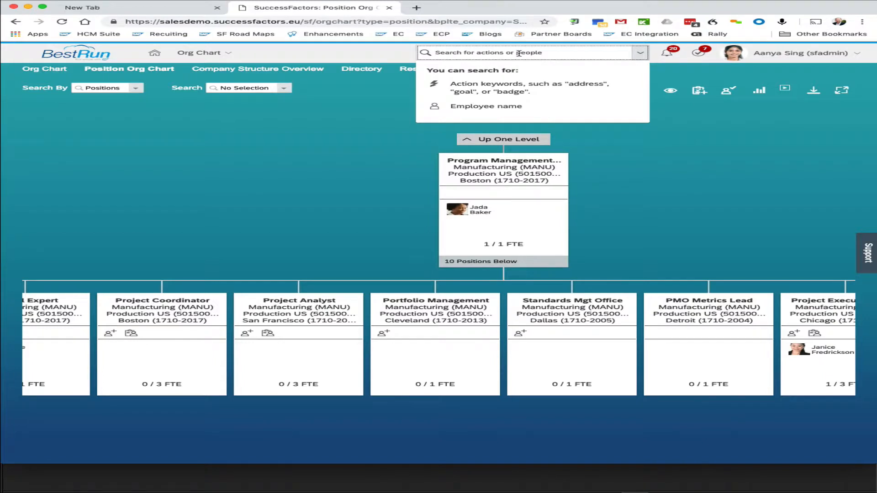
type("col")
type("fig")
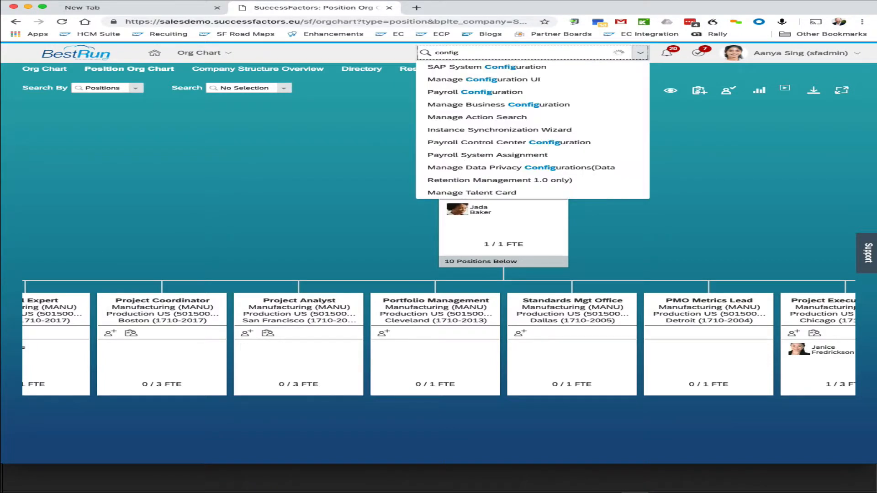
key("Down")
key("Down")
type("]")
key("BackSpace")
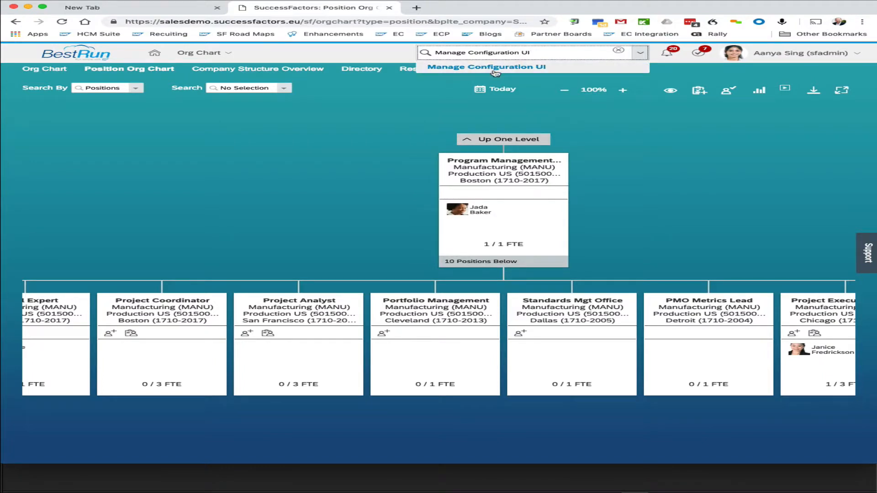
key("Return")
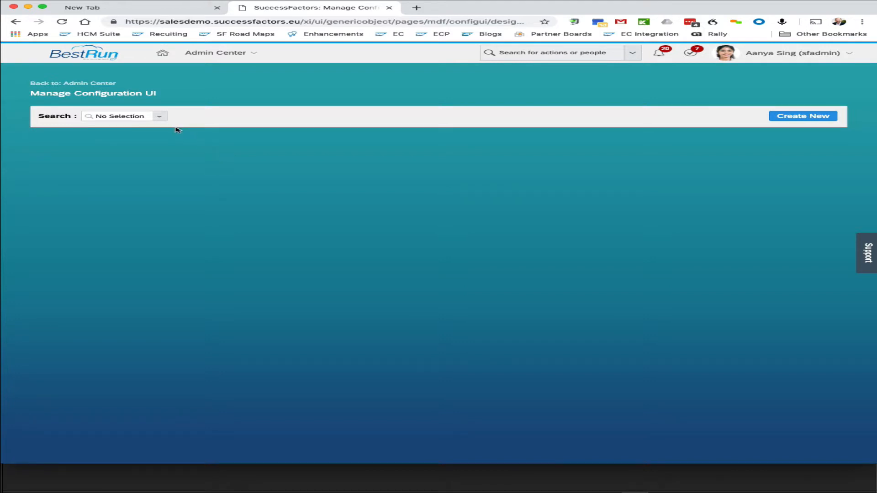
Step: Load the 1611_Payment_Information_Portlet configuration UI for editing
left_click(161, 118)
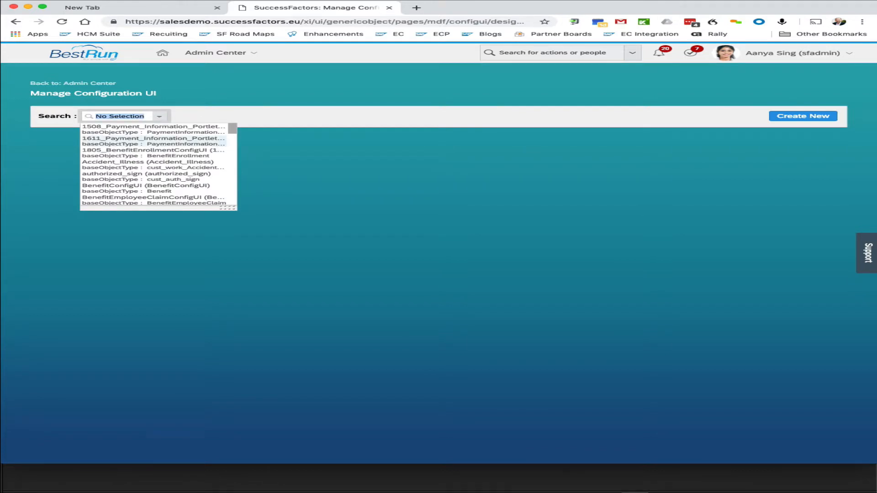
left_click(151, 139)
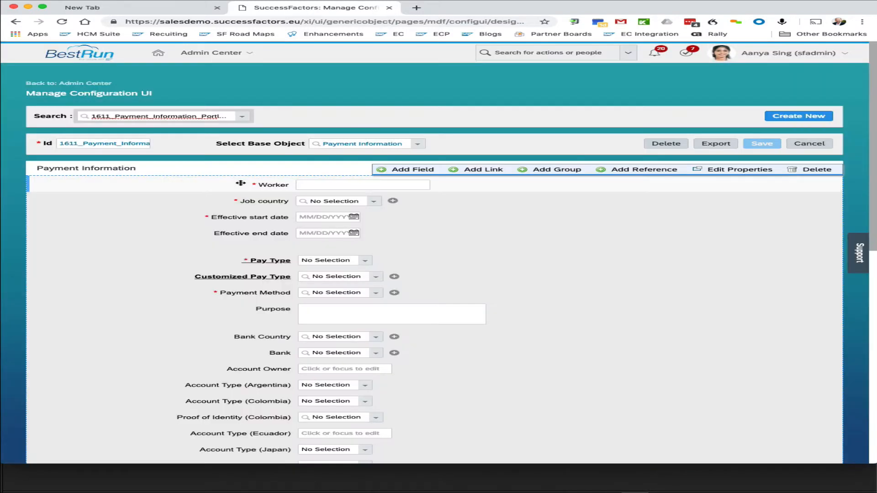
scroll(247, 270, "down", 2)
scroll(247, 270, "down", 8)
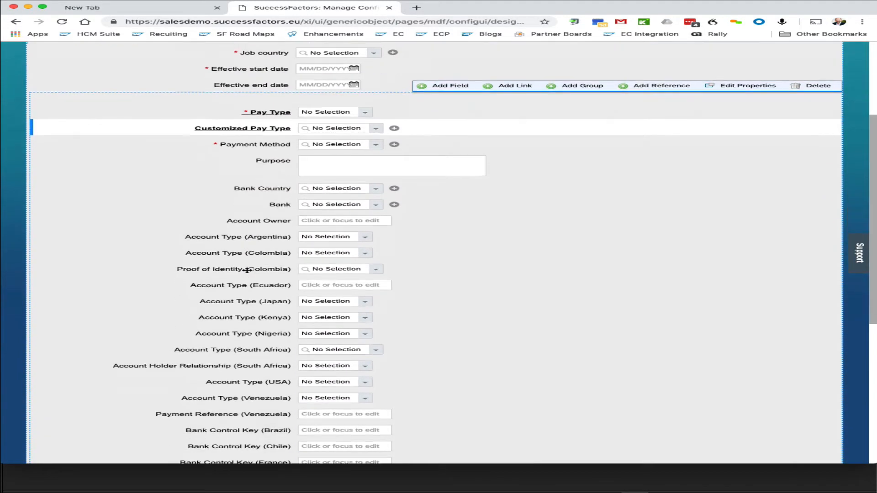
scroll(247, 270, "up", 10)
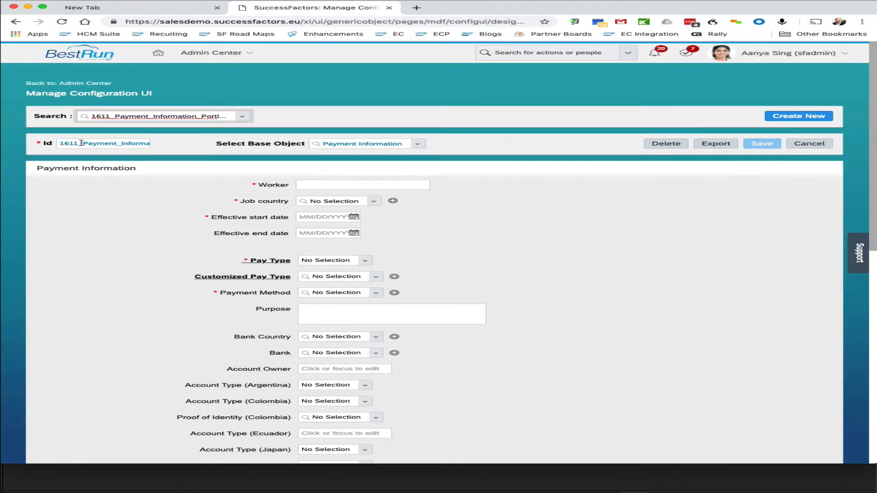
Step: Change the configuration ID so it begins with cust_ before Payment_Information
left_click_drag(80, 143, 27, 145)
key("BackSpace")
type("cd")
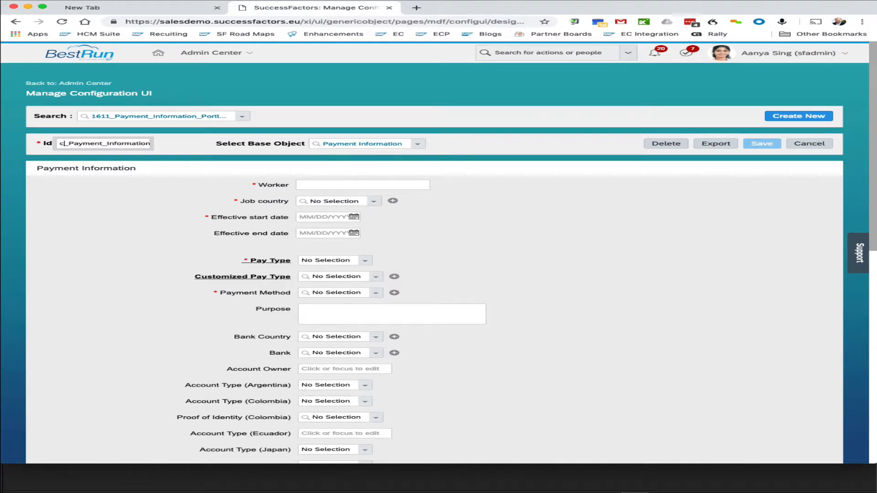
key("BackSpace")
type("ust")
left_click(53, 169)
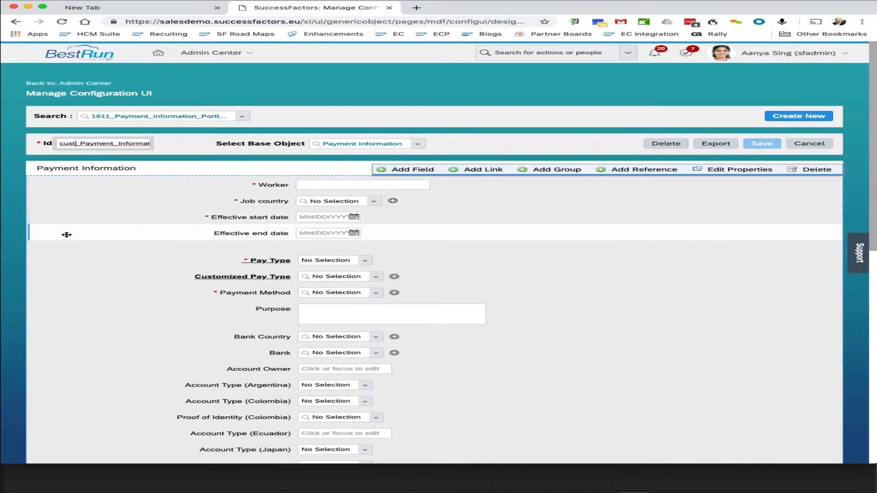
Step: Scroll through the Payment Information form's fields to examine the layout
left_click(293, 287)
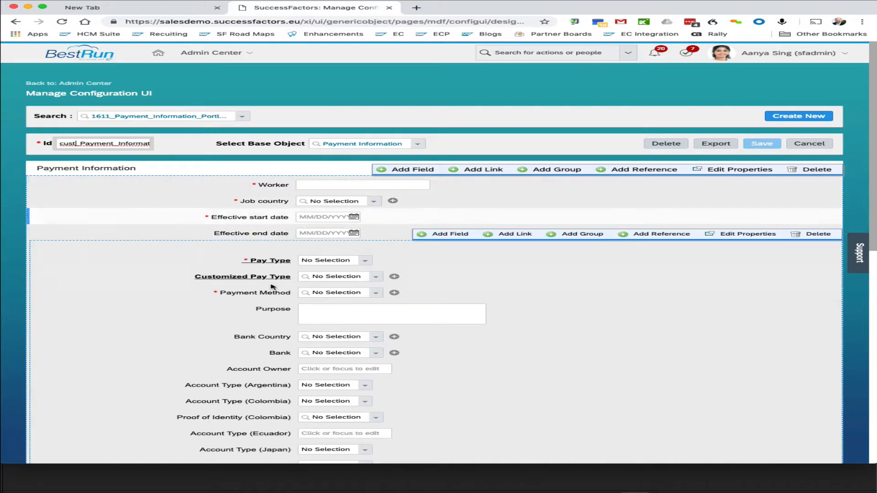
scroll(274, 286, "down", 3)
scroll(272, 285, "down", 5)
scroll(272, 286, "up", 5)
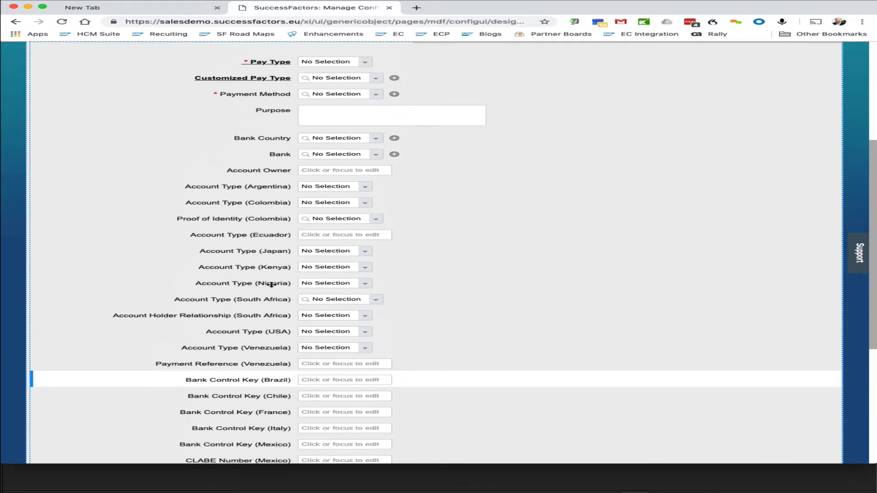
scroll(273, 287, "up", 3)
scroll(342, 215, "down", 5)
mouse_move(346, 227)
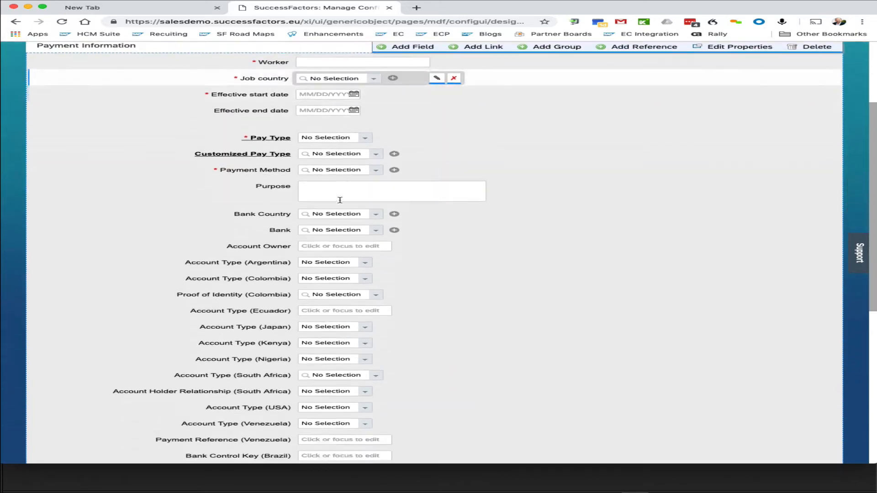
scroll(346, 227, "down", 7)
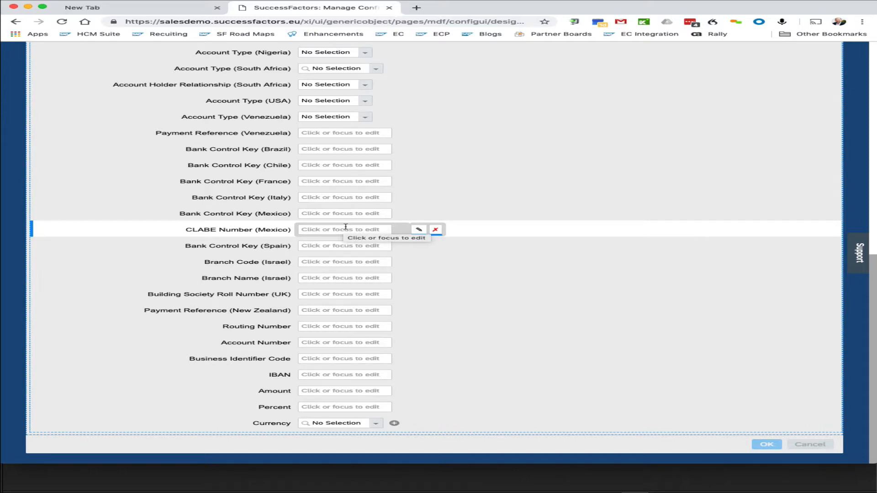
scroll(345, 227, "up", 6)
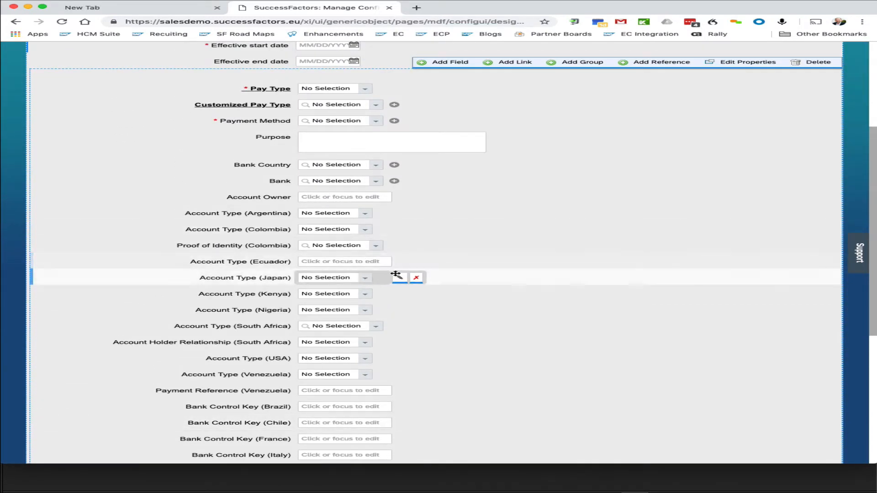
scroll(400, 280, "up", 4)
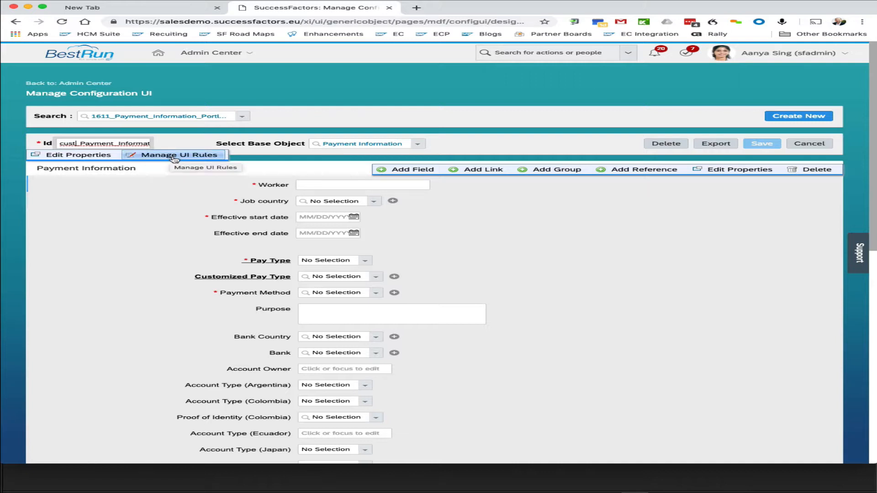
Step: Open the UI rules list, review the BankTransfer rule's If, Then and Else expressions, and close both dialogs
left_click(174, 156)
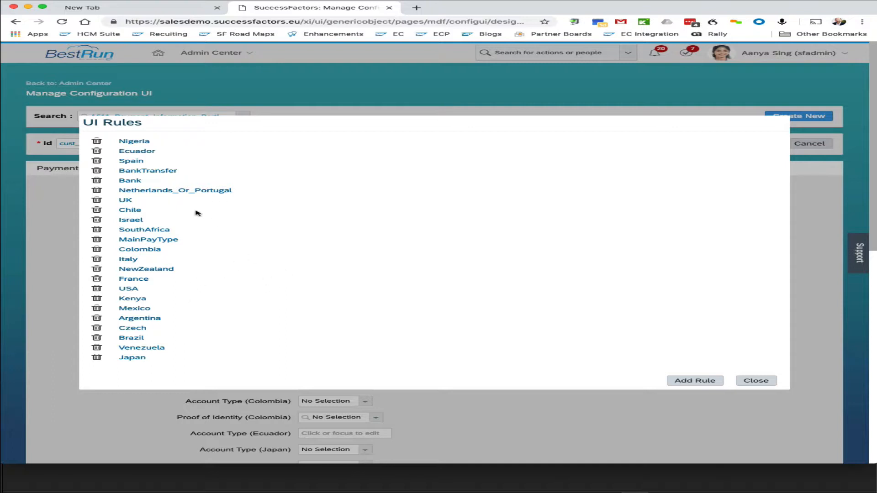
left_click(161, 172)
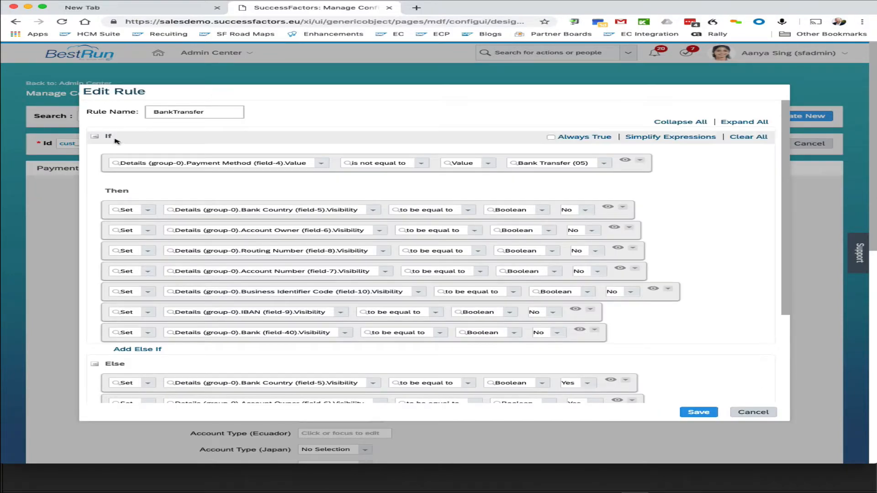
scroll(199, 178, "down", 3)
scroll(199, 178, "up", 3)
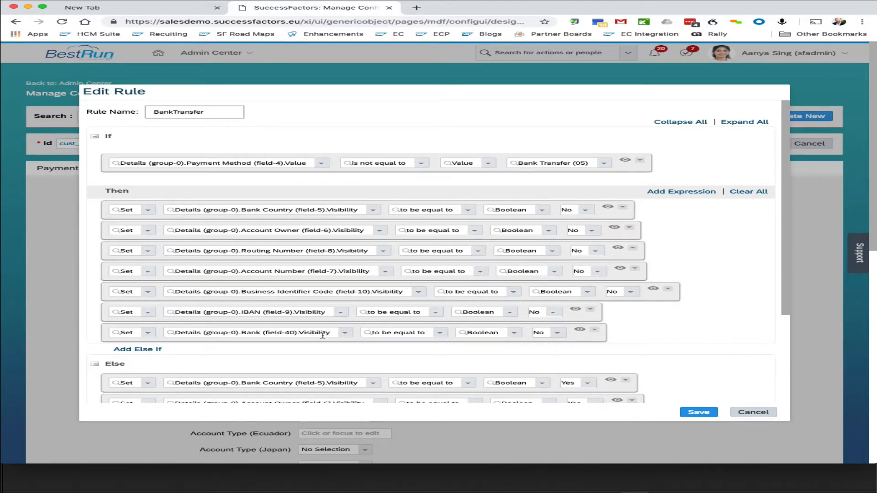
scroll(322, 336, "down", 3)
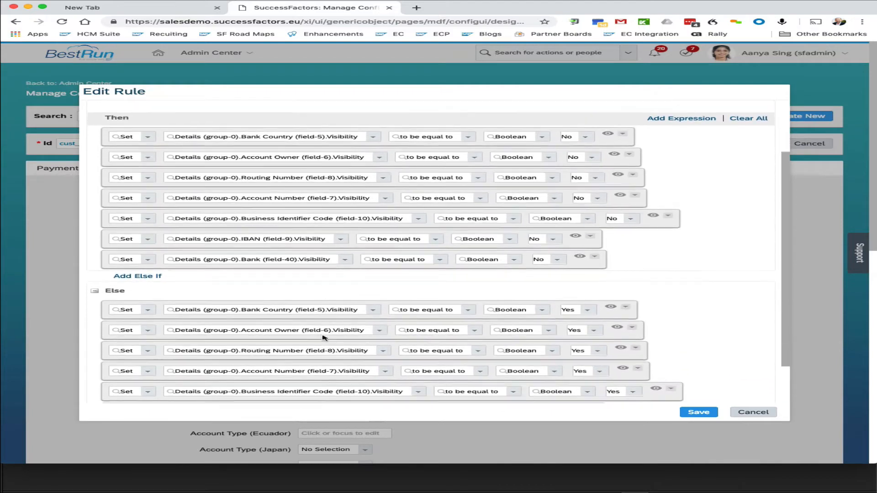
scroll(323, 336, "down", 3)
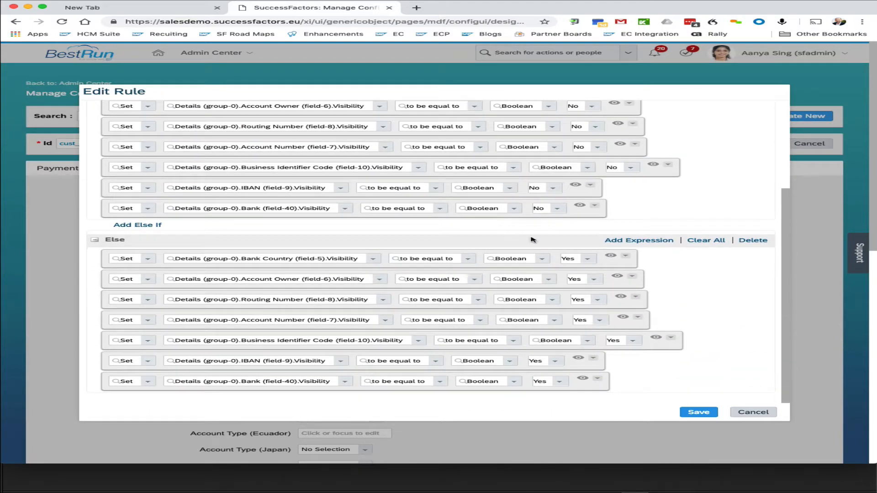
scroll(516, 178, "up", 5)
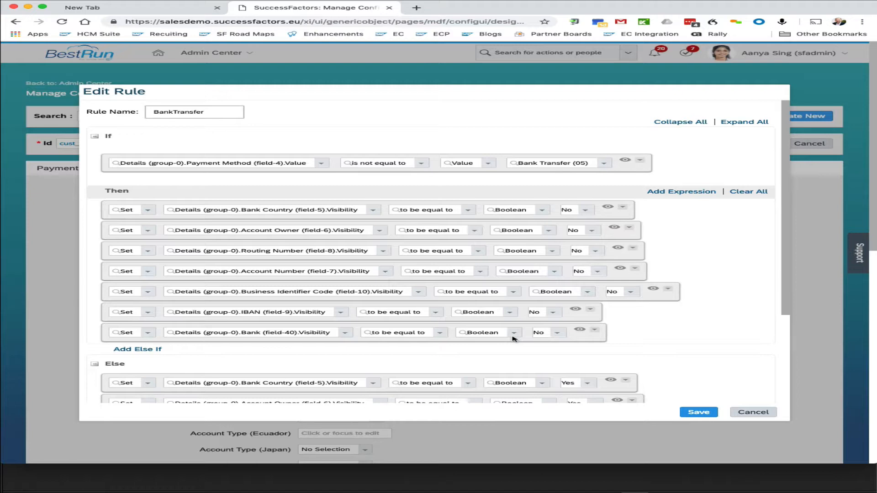
scroll(512, 338, "down", 1)
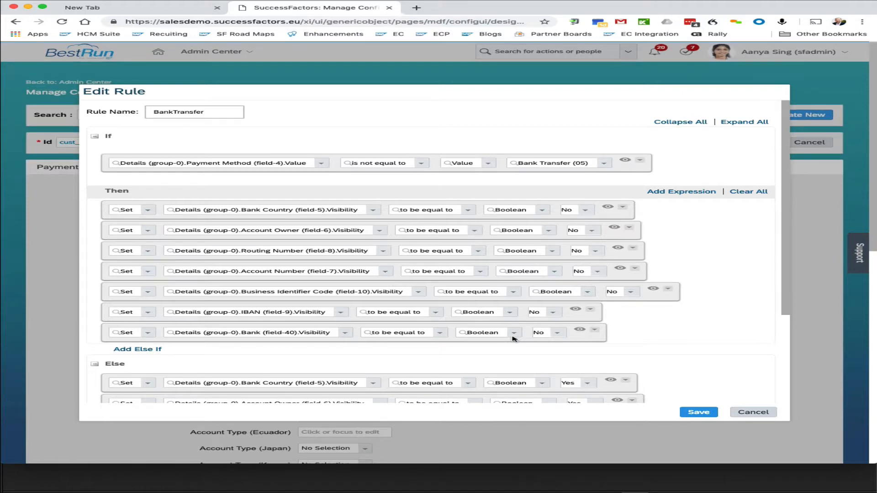
scroll(492, 238, "down", 5)
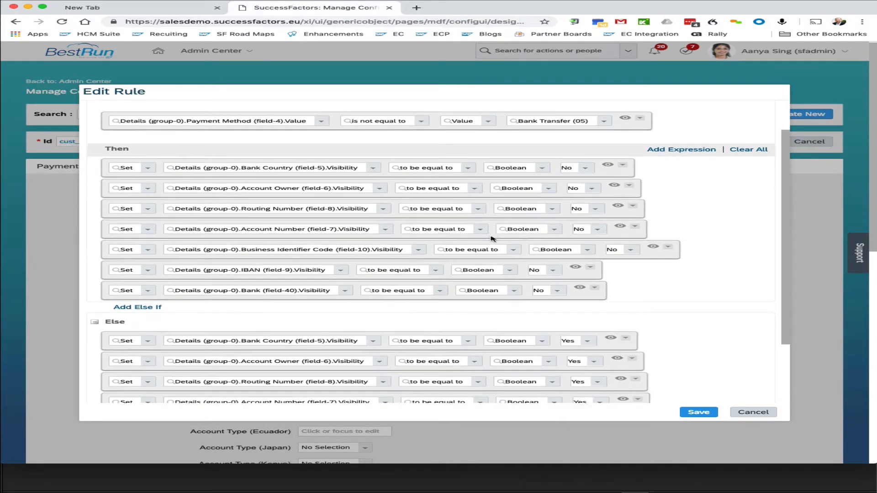
scroll(492, 238, "up", 5)
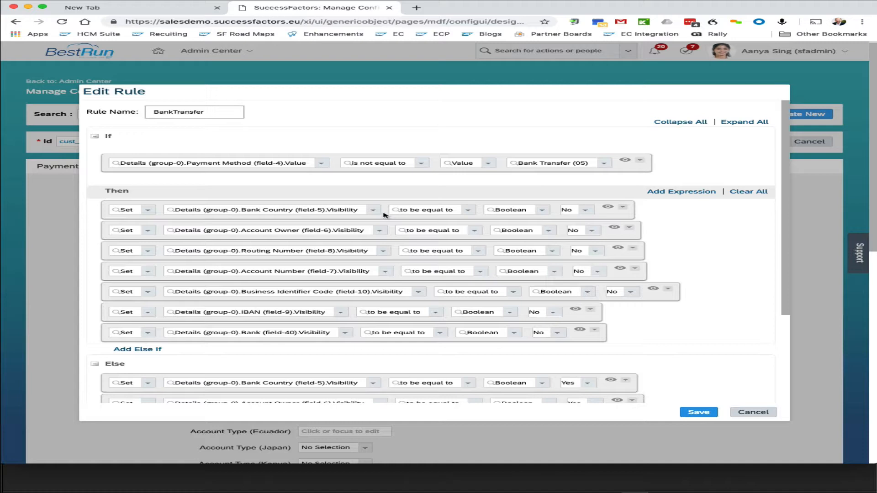
left_click(751, 412)
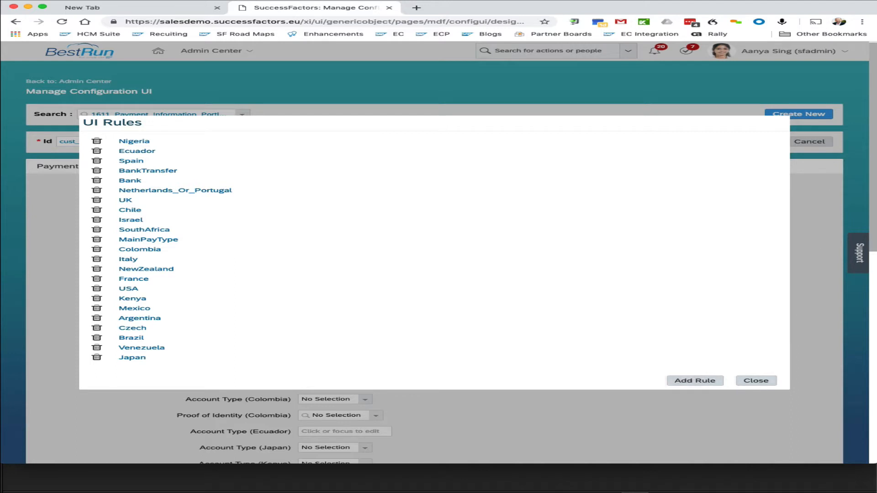
key("super+Tab")
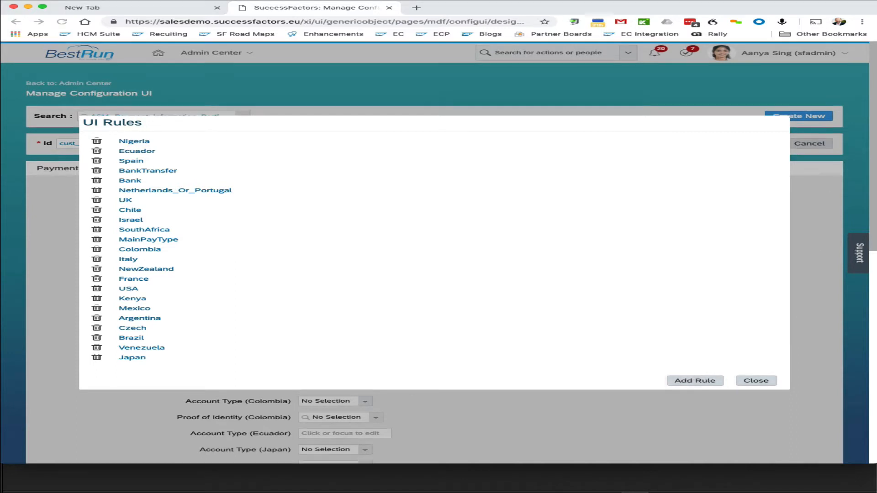
left_click(648, 170)
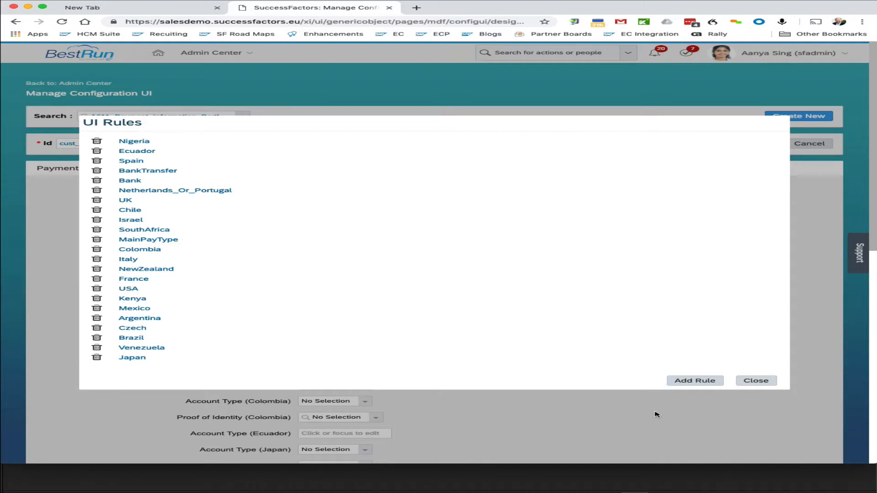
left_click(750, 381)
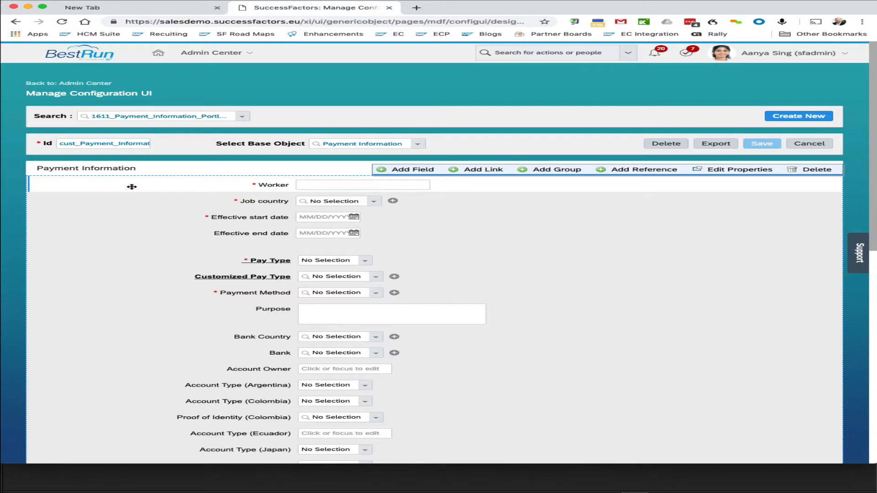
Step: Open the form header's properties and review its onInitUI and onInsertUI rule lists, then close the dialog
left_click(122, 183)
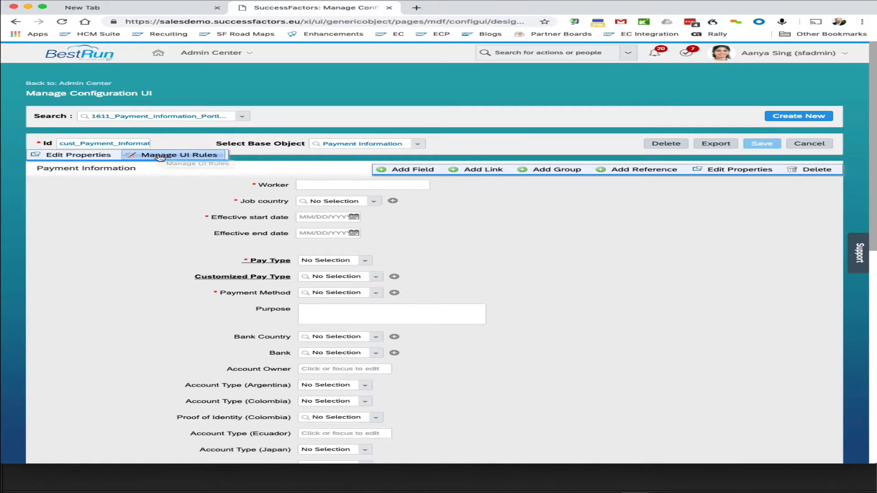
left_click(82, 156)
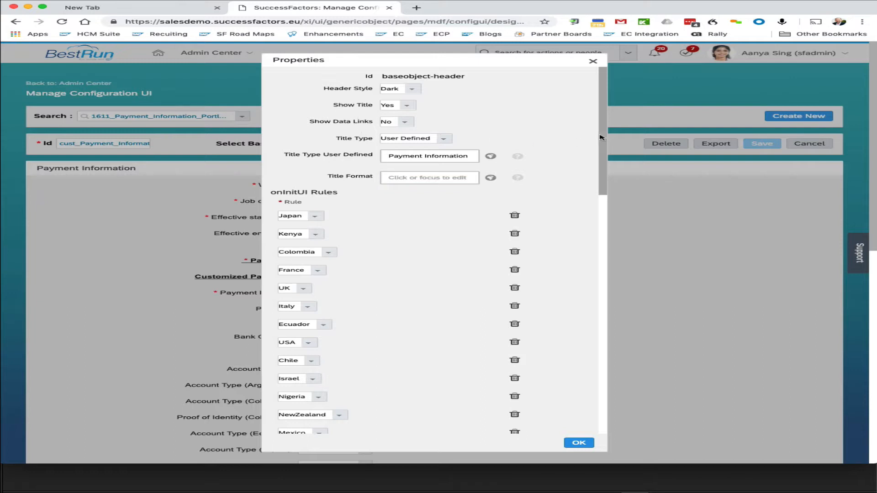
left_click_drag(603, 136, 603, 169)
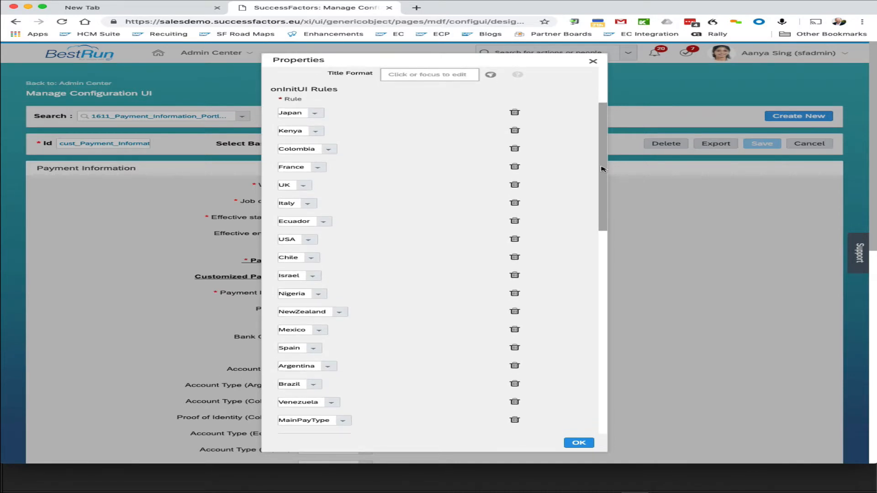
left_click_drag(603, 169, 604, 173)
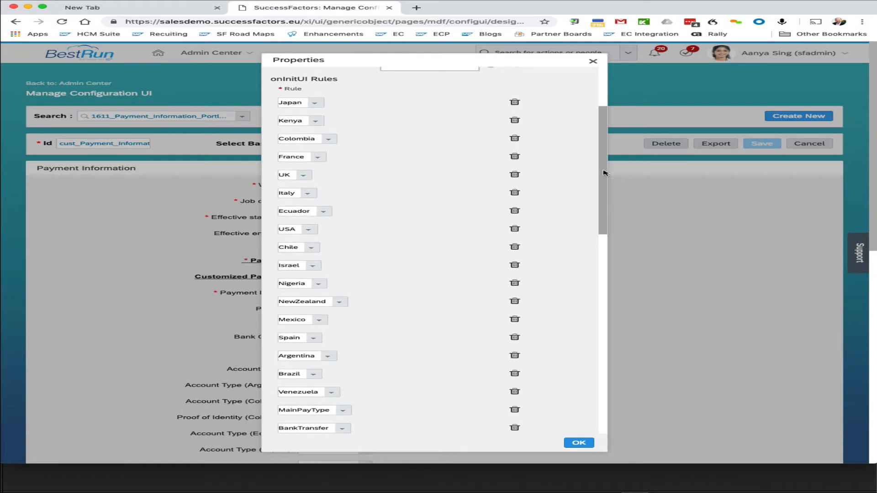
left_click_drag(603, 172, 620, 187)
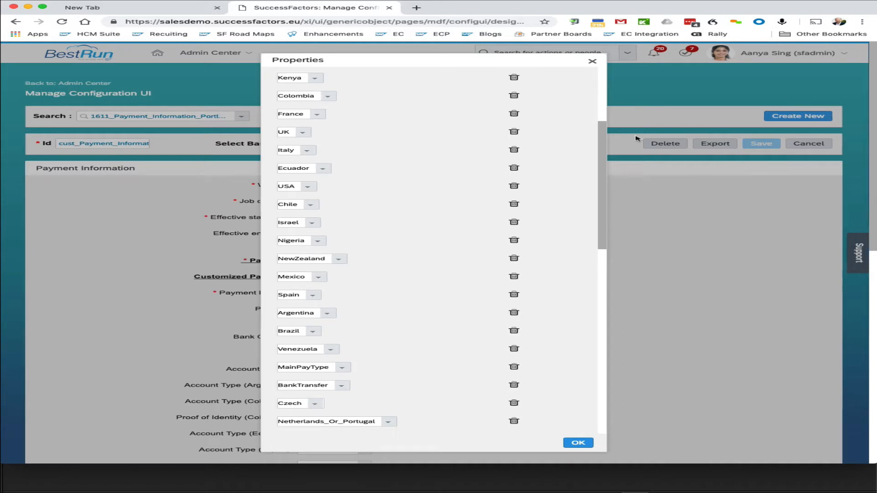
scroll(415, 145, "down", 1)
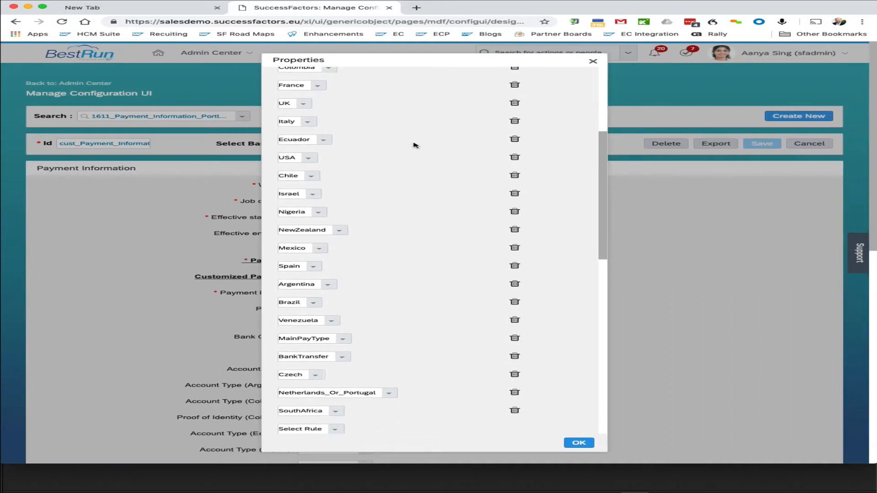
scroll(415, 145, "up", 5)
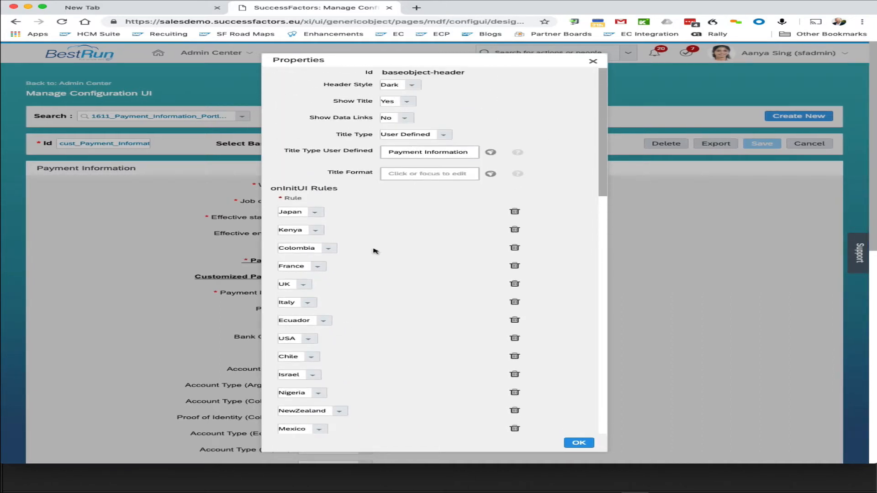
scroll(359, 214, "down", 1)
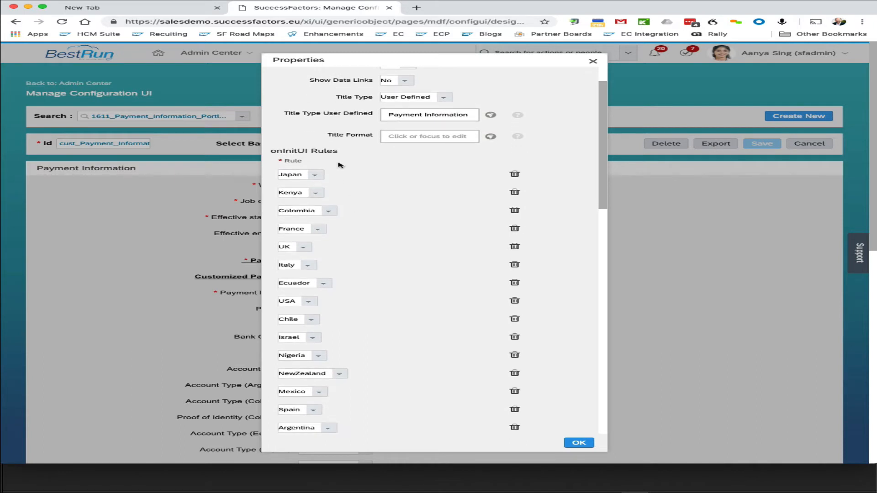
scroll(364, 225, "down", 9)
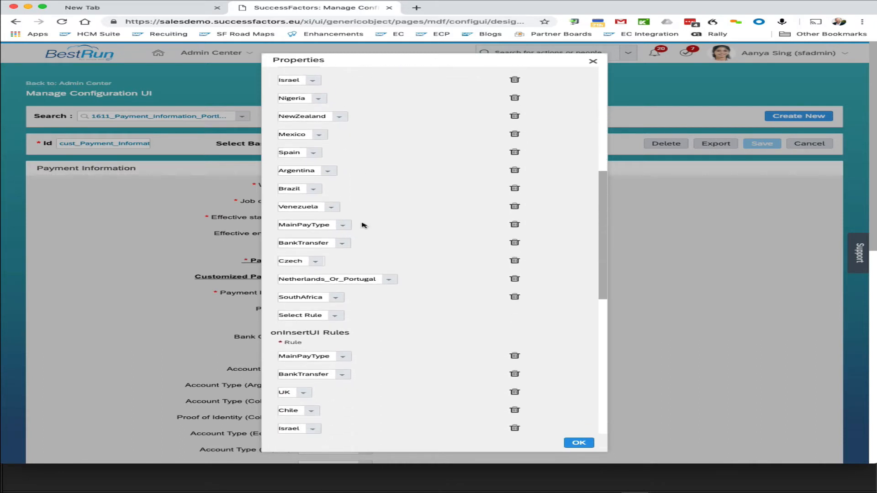
scroll(364, 225, "down", 5)
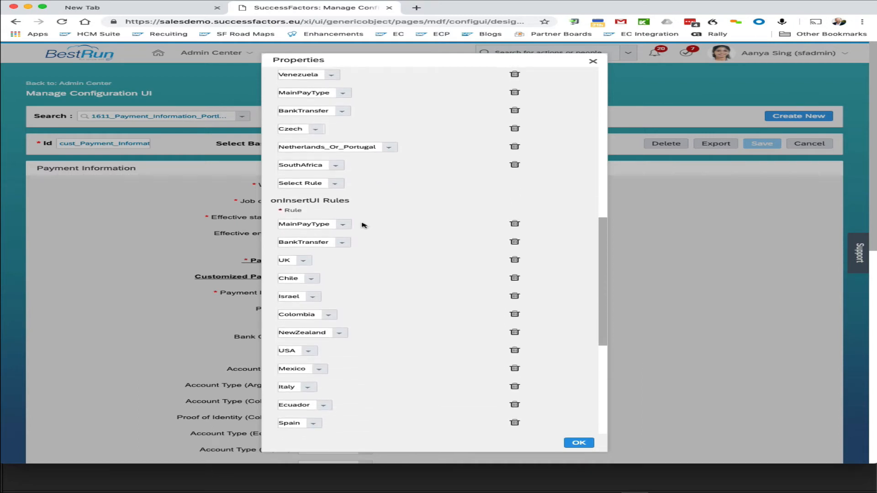
scroll(364, 225, "down", 1)
scroll(364, 226, "down", 5)
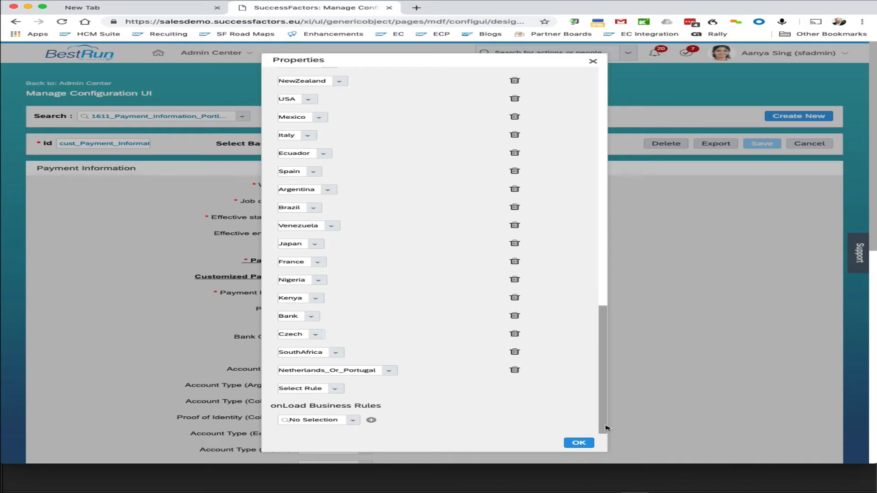
scroll(473, 314, "up", 6)
scroll(474, 315, "up", 2)
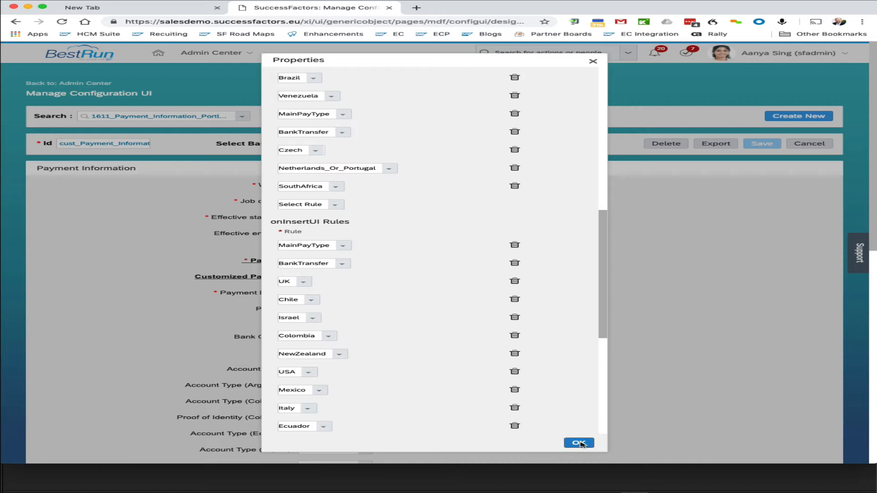
left_click(579, 443)
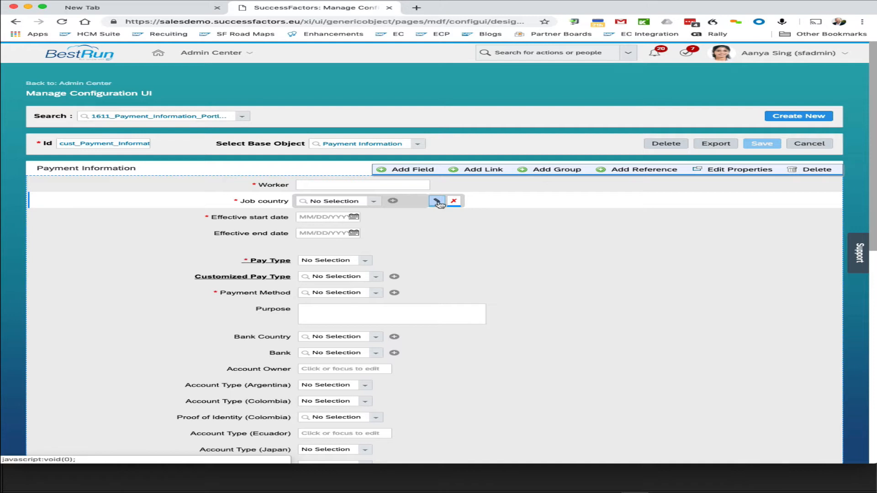
Step: Review the onChange UI rules in the properties of the Job country and Pay Type fields, closing each dialog
left_click(437, 203)
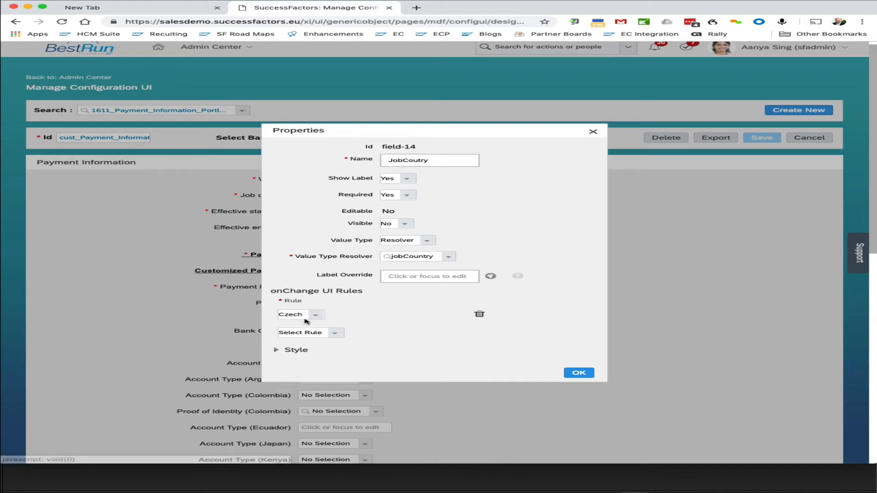
scroll(302, 318, "down", 1)
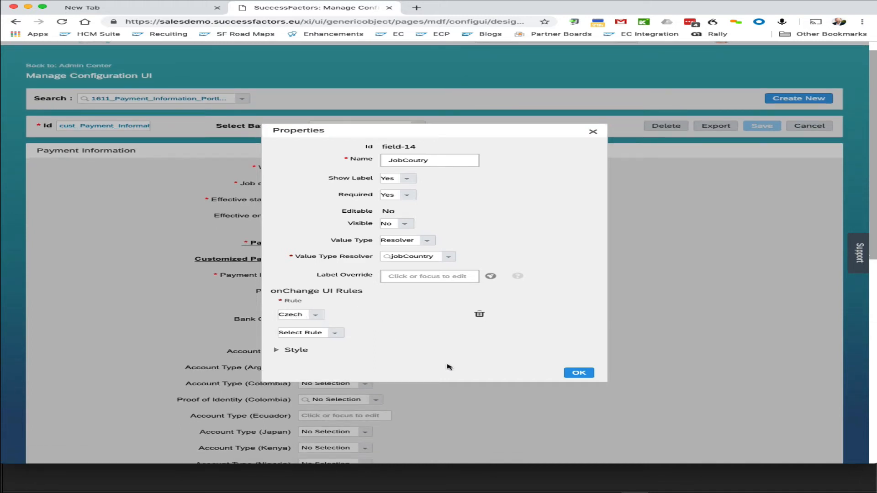
left_click(580, 372)
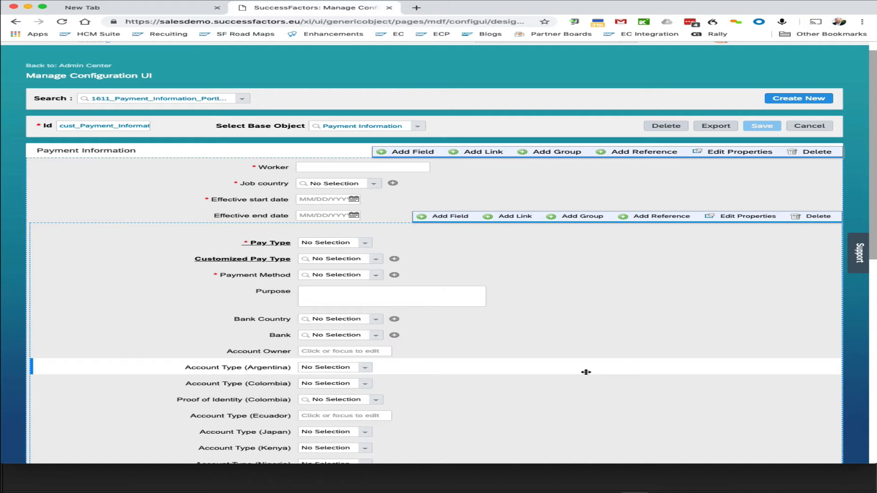
left_click(399, 243)
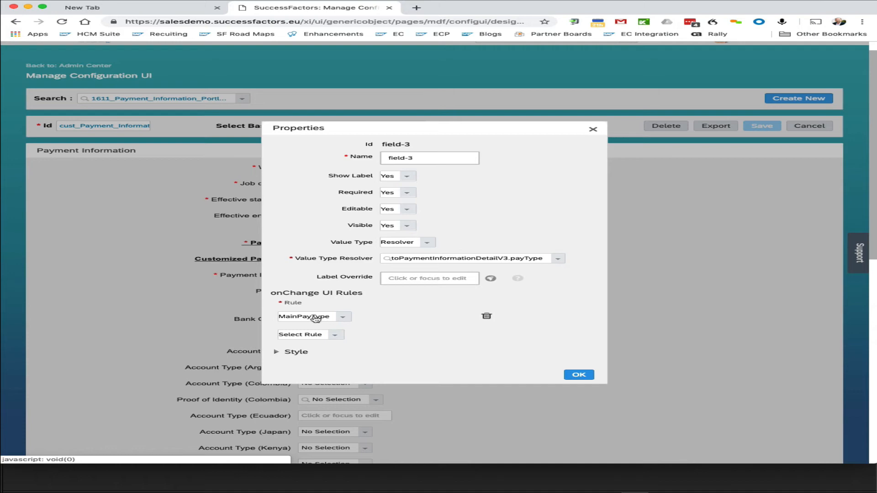
left_click(578, 373)
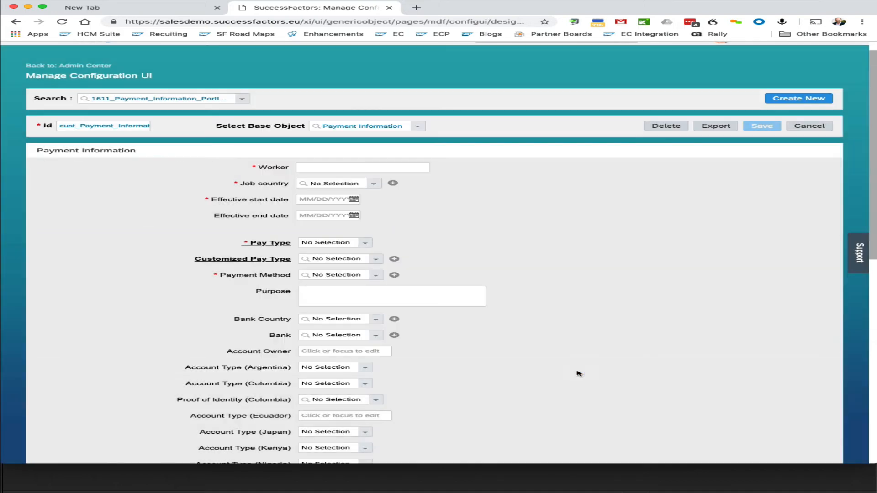
scroll(542, 291, "up", 1)
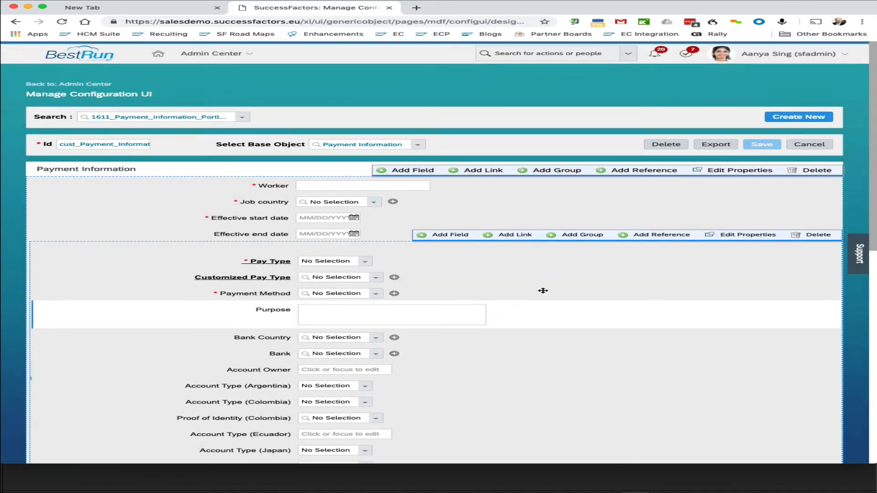
scroll(542, 291, "down", 5)
scroll(543, 291, "up", 5)
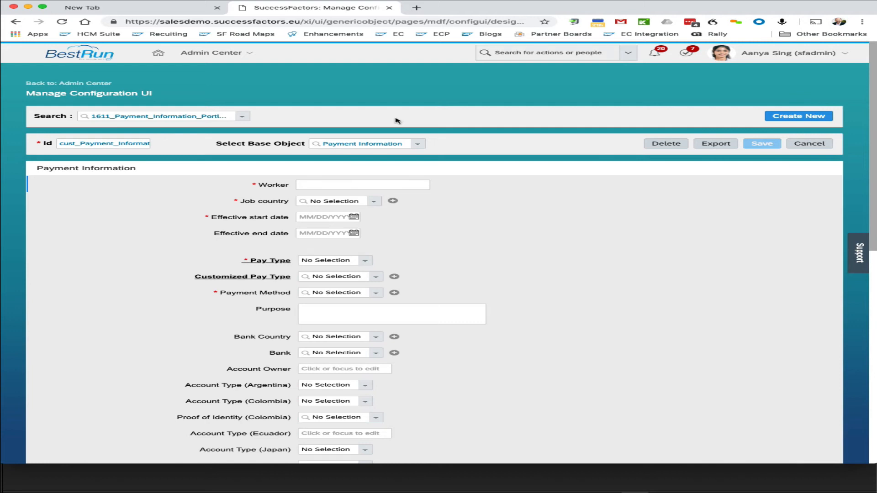
scroll(167, 239, "down", 2)
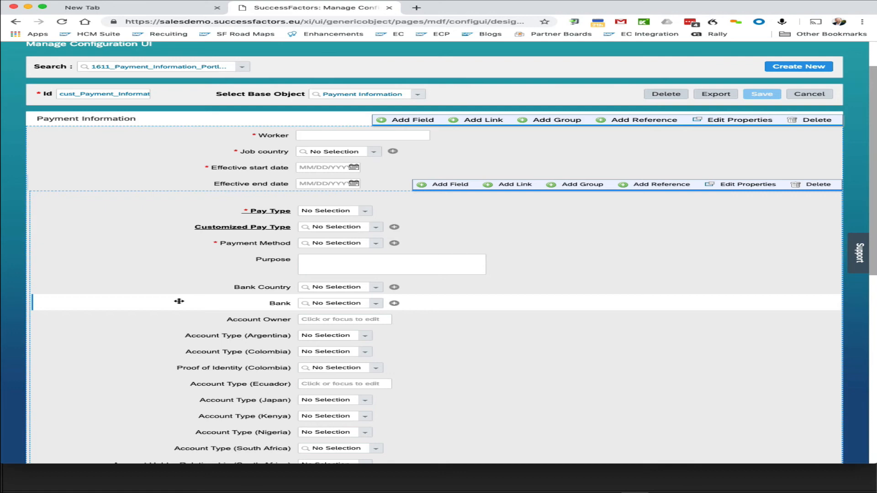
scroll(179, 301, "up", 3)
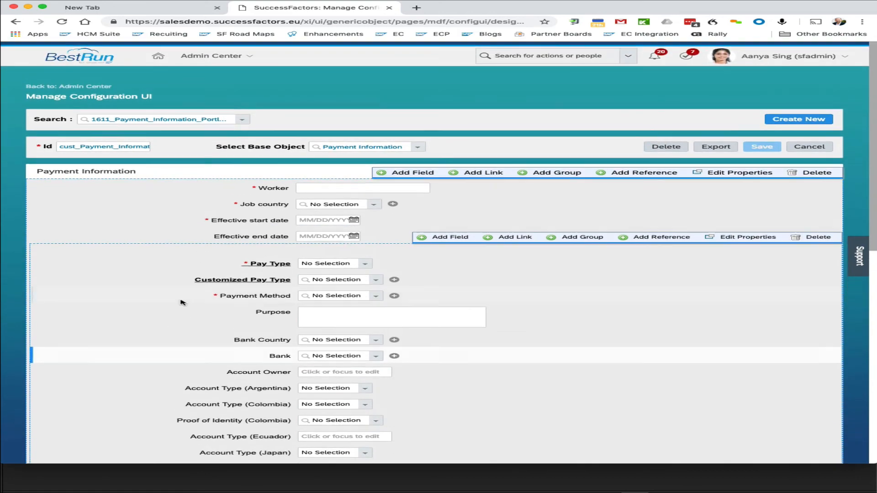
Step: Search for people profile and open the Configure People Profile page
left_click(519, 51)
type("people prof")
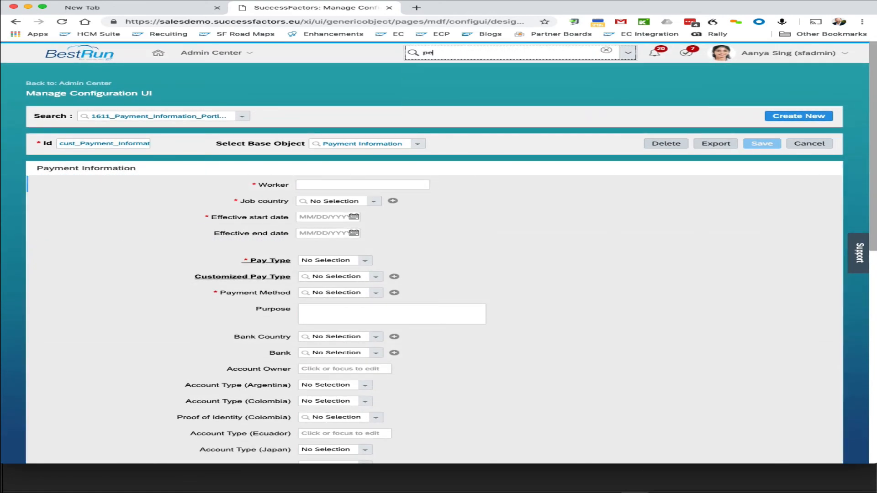
type("ile")
left_click(498, 66)
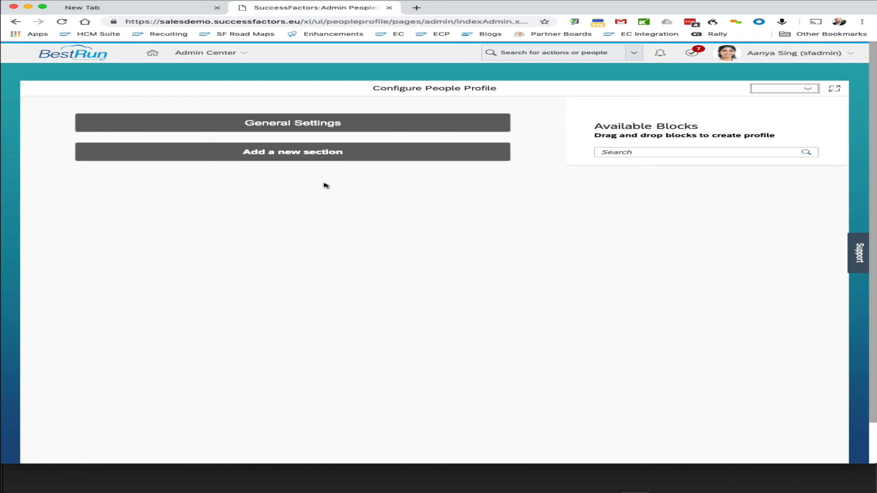
Step: Open the Payment Information section's Live Profile MDF Information block for editing
scroll(279, 258, "down", 3)
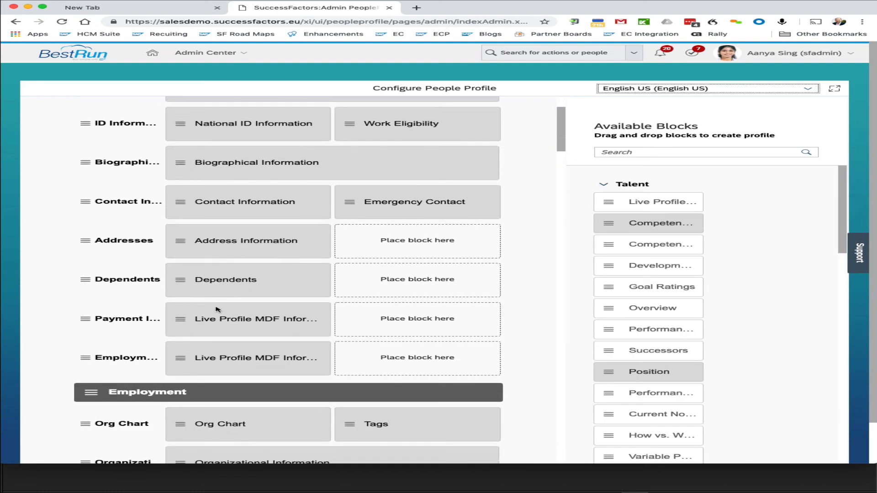
left_click(221, 314)
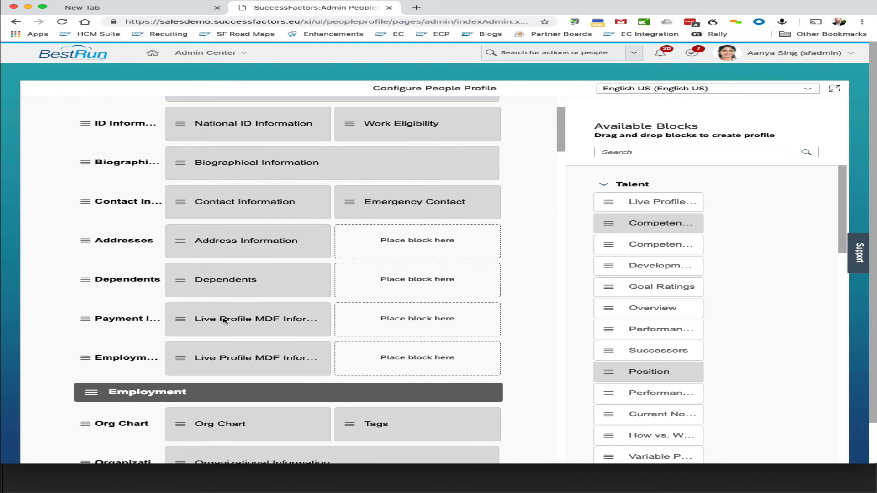
double_click(238, 321)
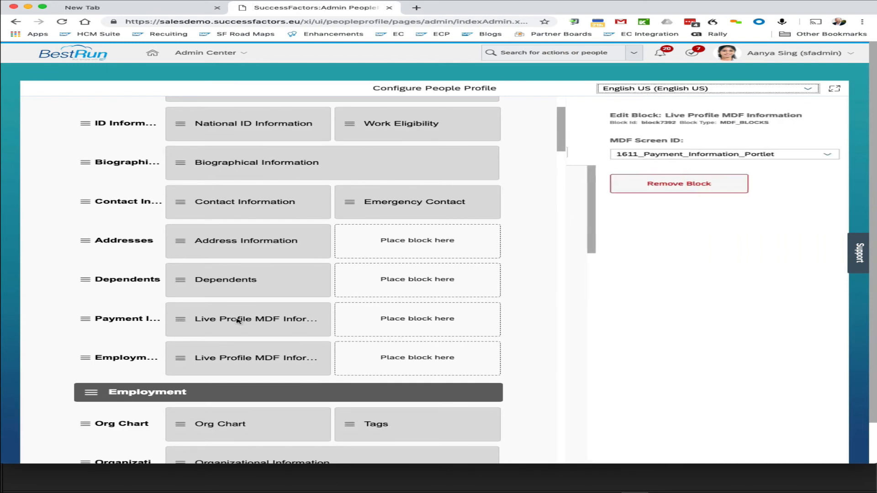
left_click(237, 321)
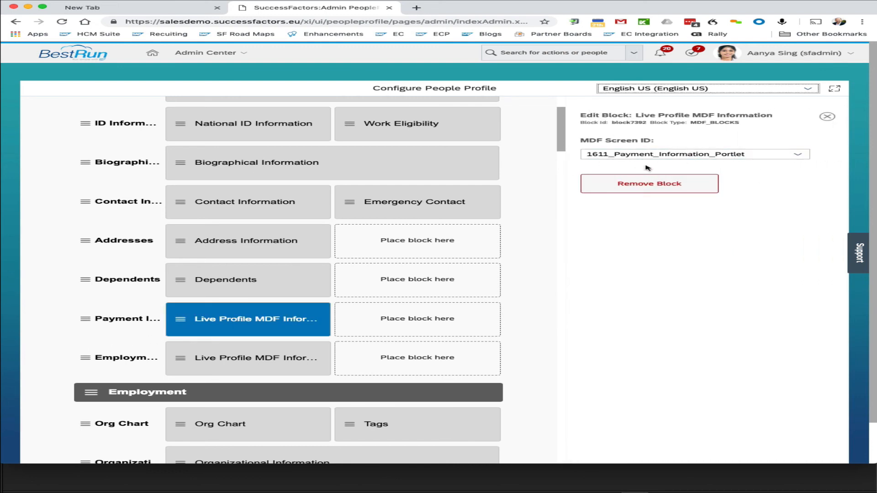
Step: Browse the block's MDF Screen ID options for a cust_ configuration UI
left_click(791, 155)
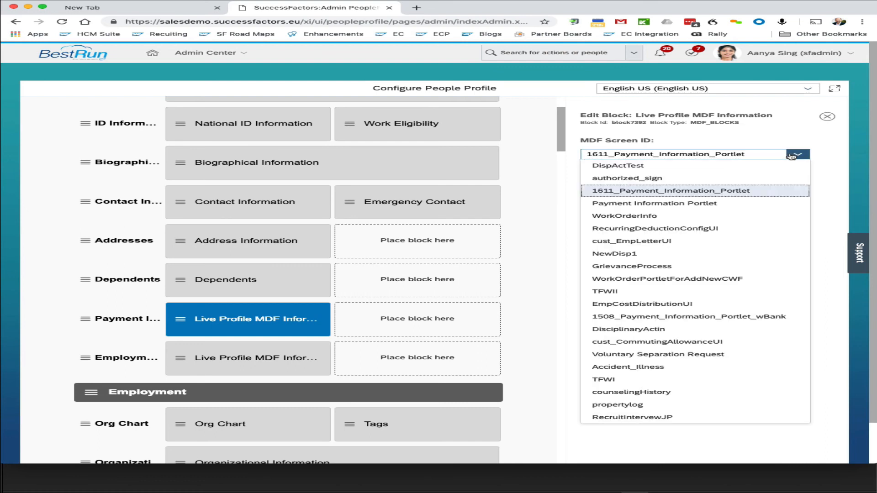
type("cust_CommutingAllowanceUI")
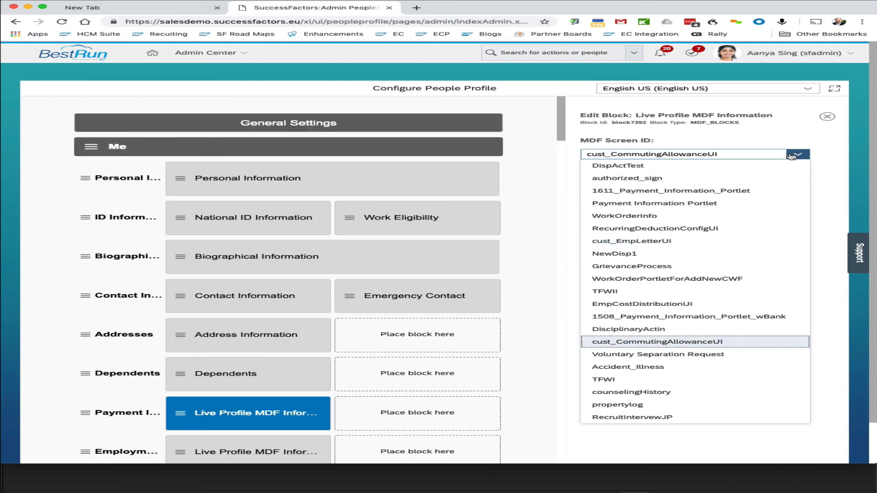
scroll(799, 189, "down", 2)
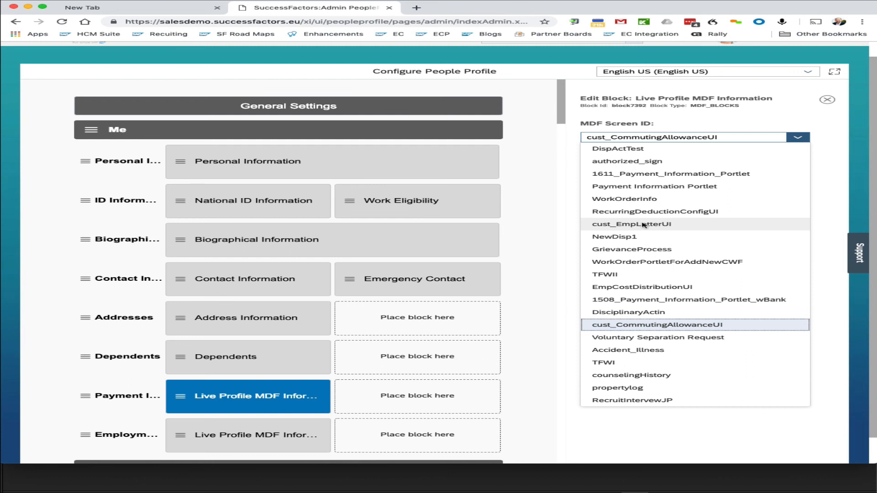
left_click(681, 432)
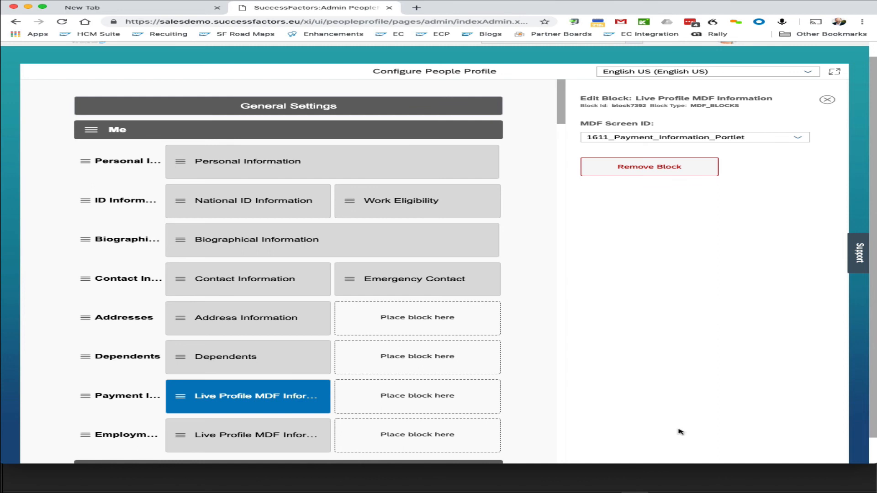
scroll(681, 429, "up", 1)
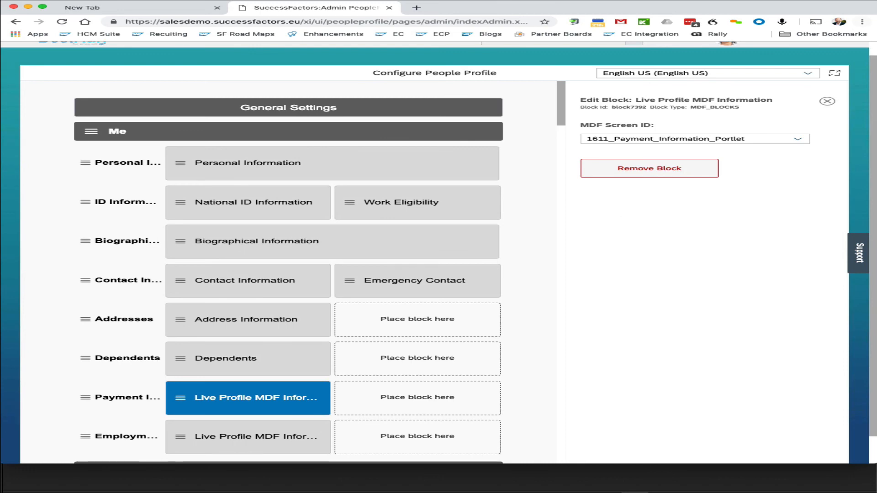